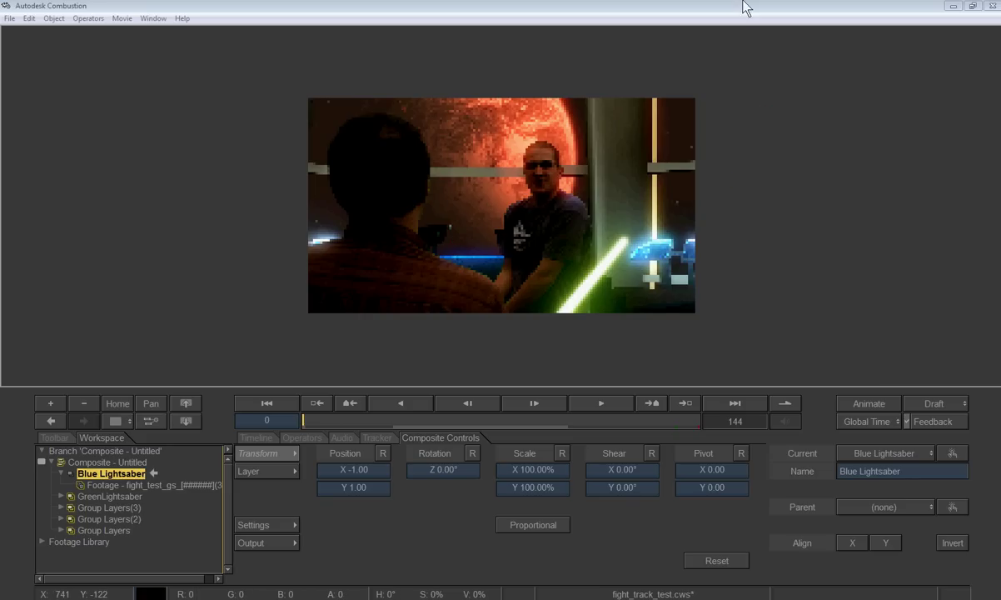
Compare the lightsaber composite at Best and Draft display quality, returning to Draft.
key(equal)
click(934, 403)
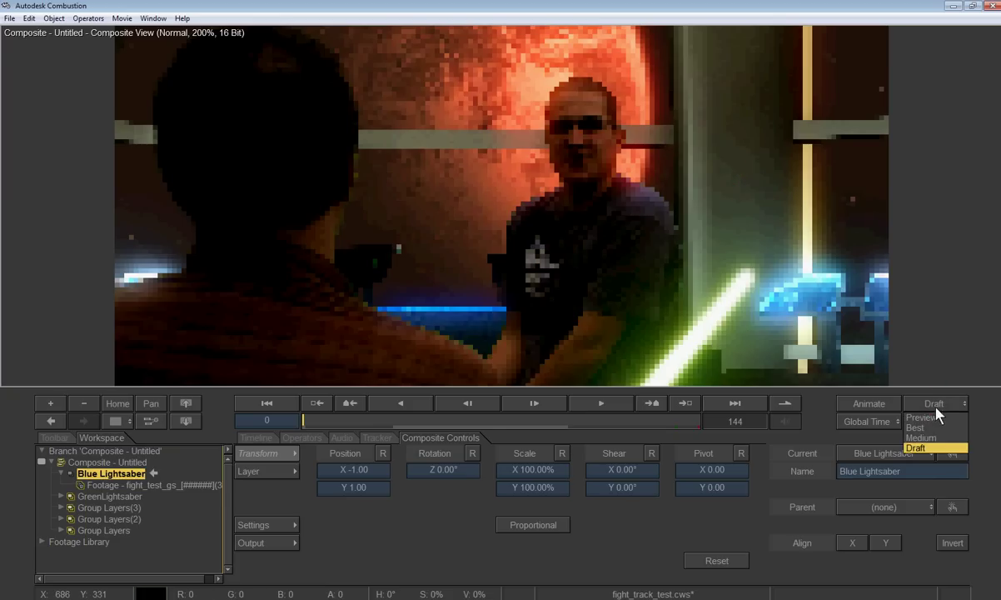
click(916, 427)
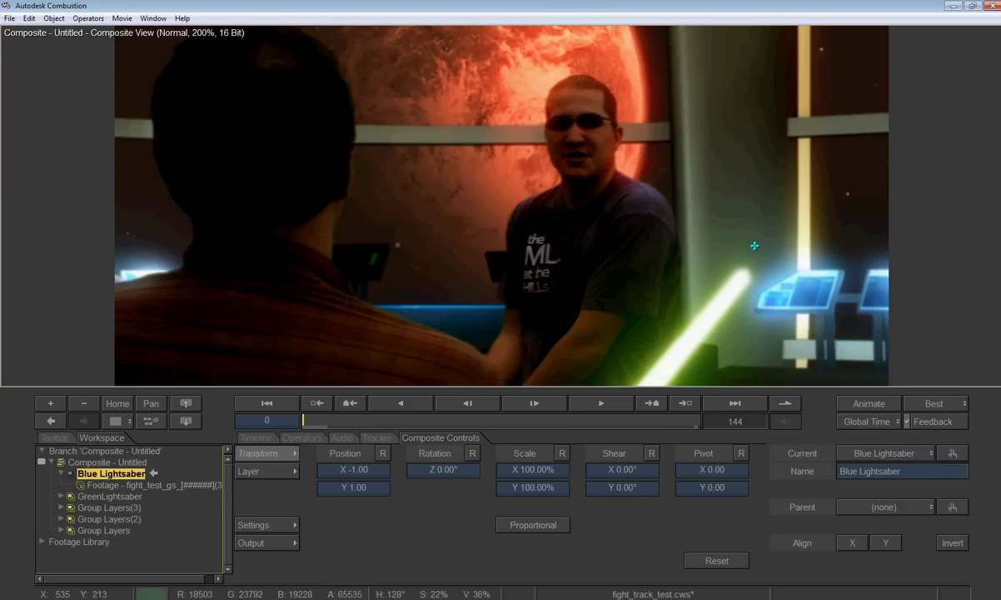
click(933, 403)
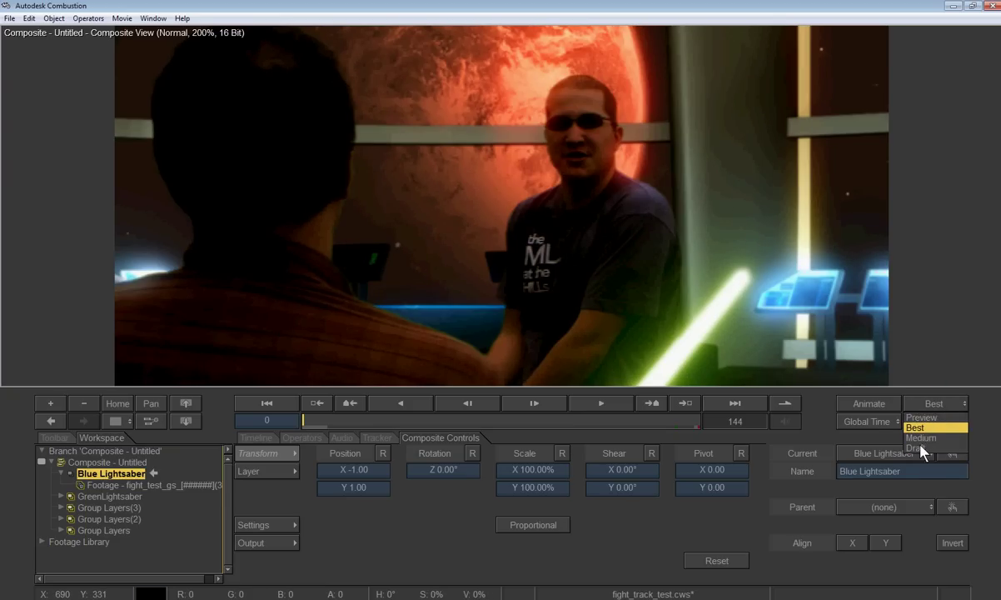
click(919, 448)
key(minus)
key(equal)
key(minus)
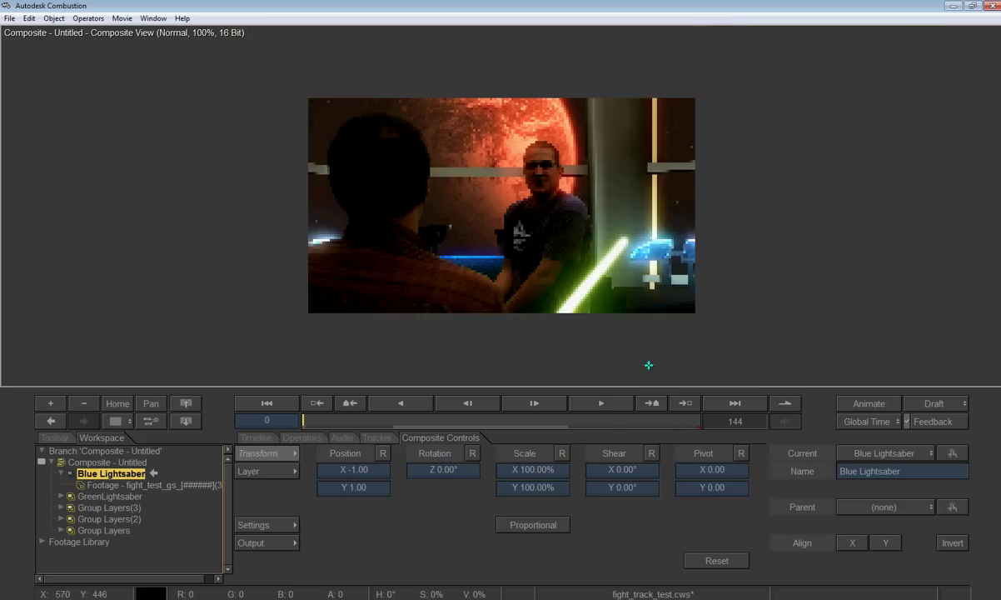
Play the composite through to frame 143 and look closely at the last frame.
click(603, 404)
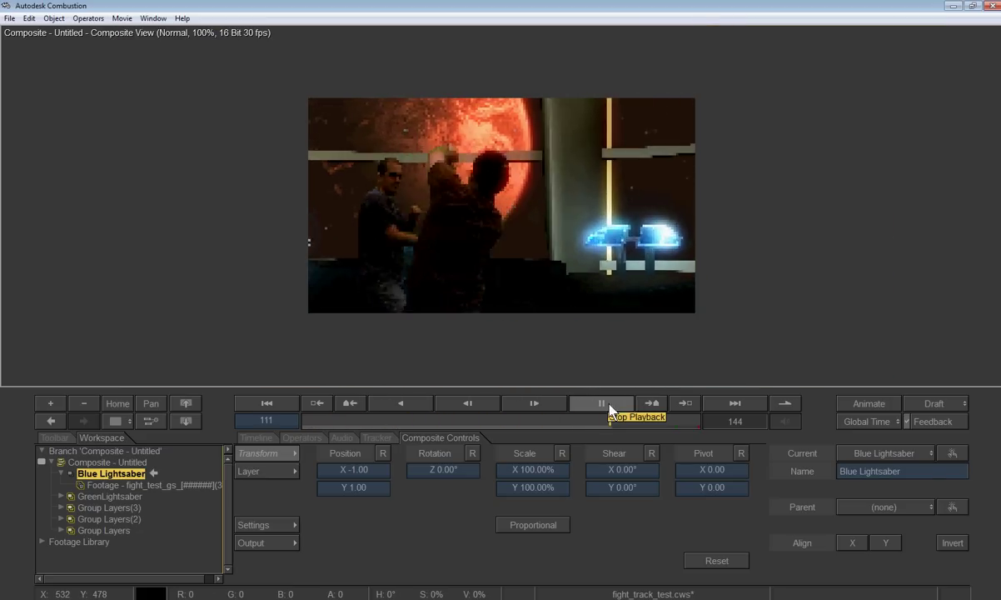
click(610, 409)
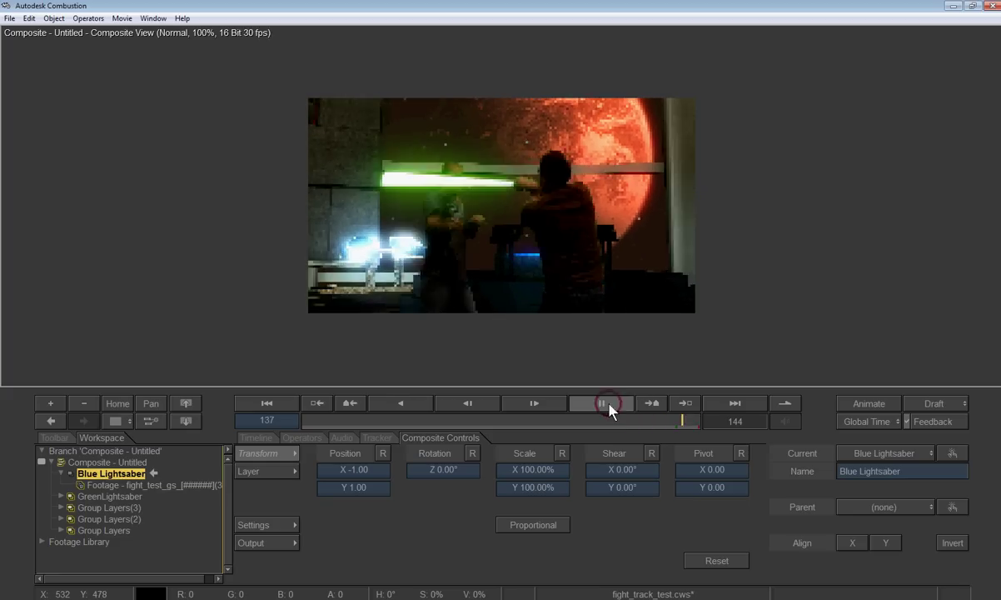
click(609, 406)
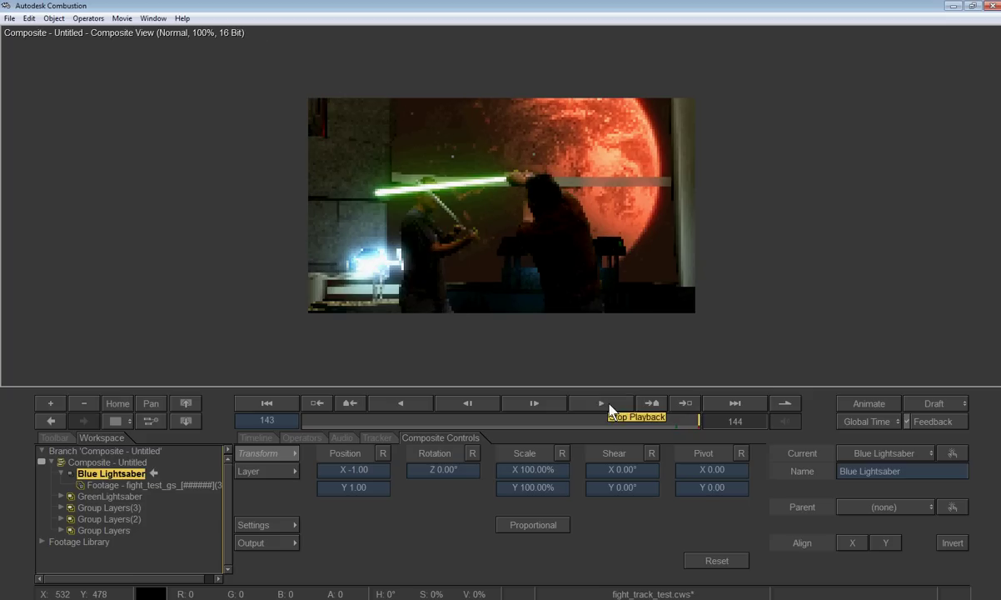
click(609, 406)
scroll(773, 330, up, 1)
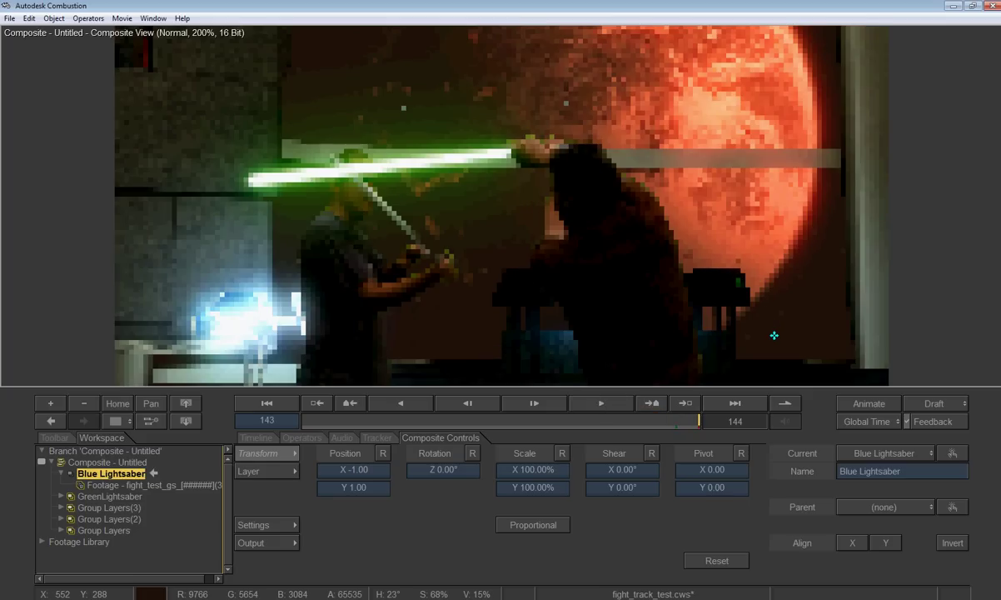
scroll(782, 313, down, 1)
Set the display quality to Best and examine the sabers at frames 143 and 121.
click(934, 403)
click(916, 444)
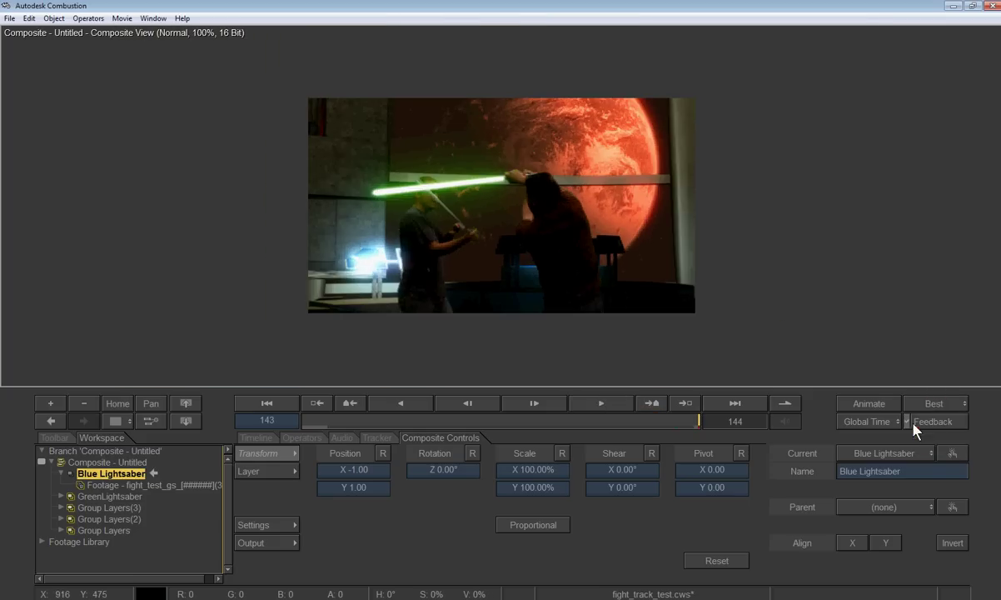
scroll(661, 306, up, 1)
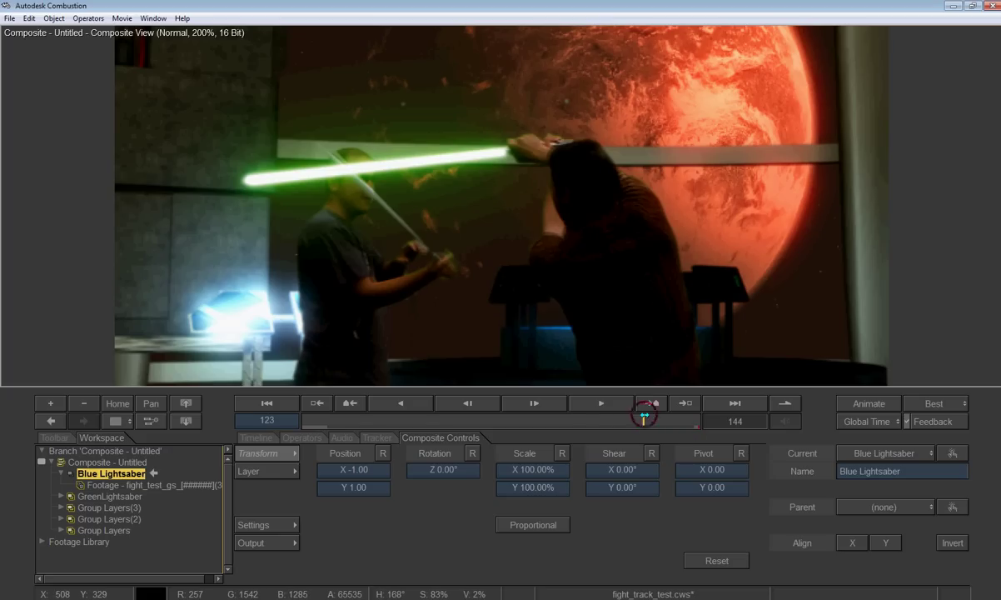
click(643, 420)
click(638, 420)
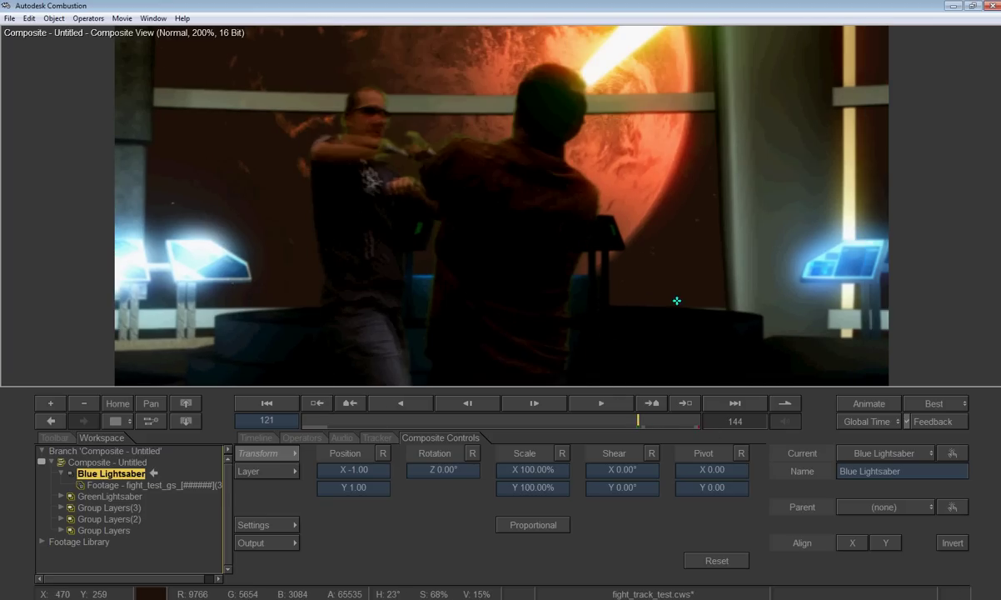
drag(576, 230, 635, 346)
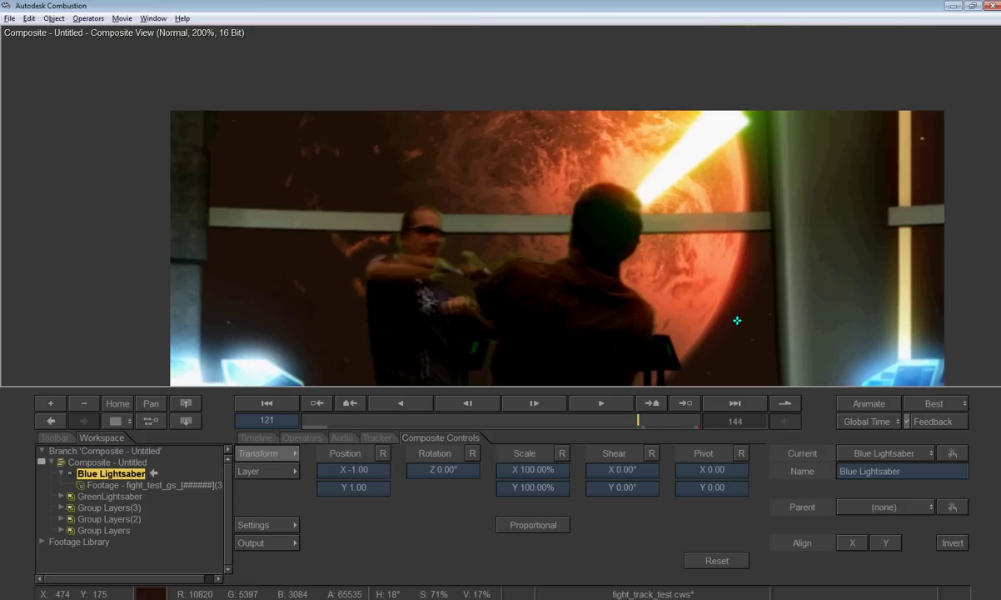
drag(738, 320, 709, 288)
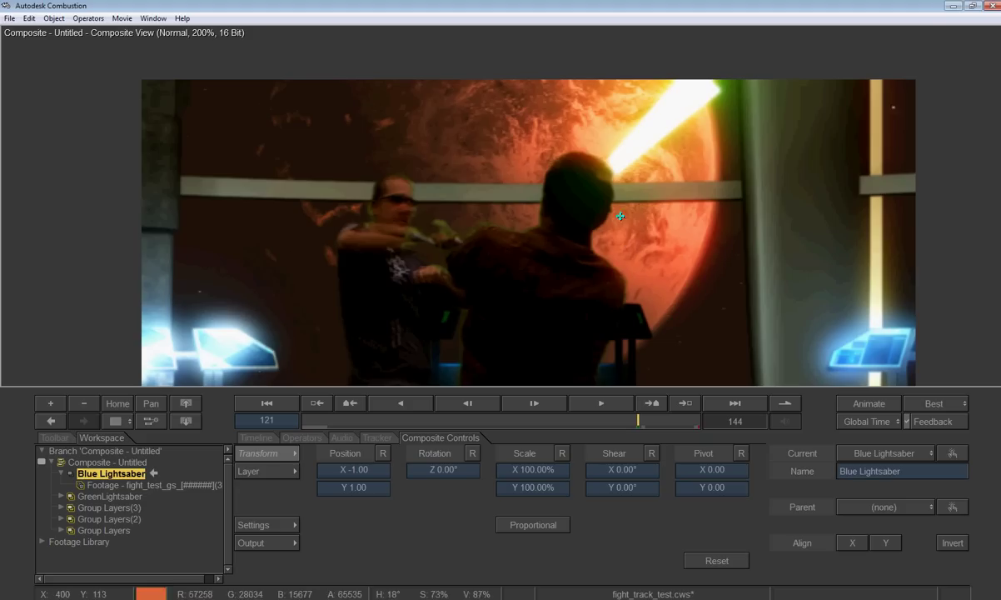
Switch the display quality to Draft and play the composite on to frame 143.
click(604, 407)
click(932, 404)
click(927, 448)
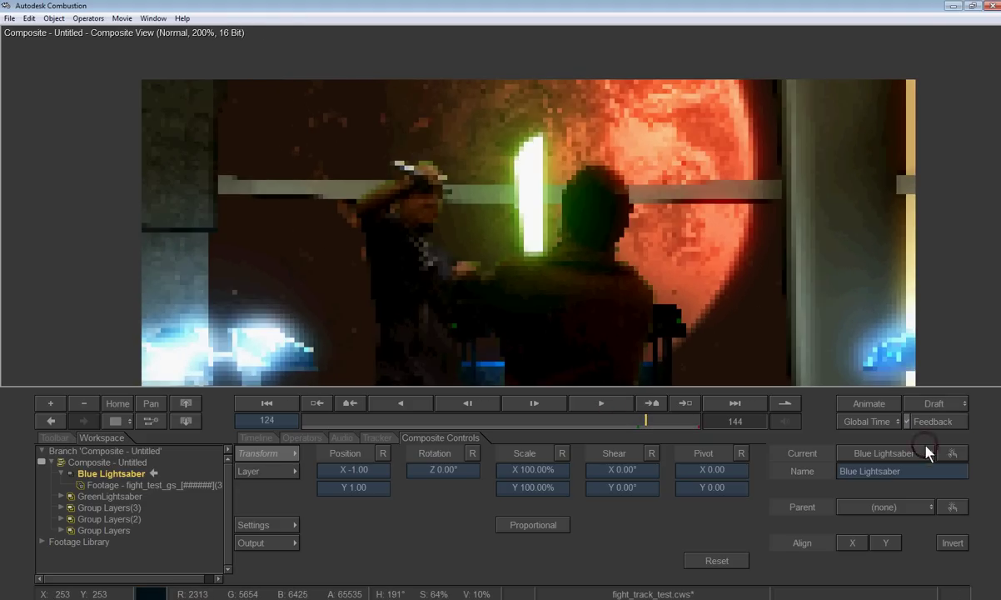
click(618, 405)
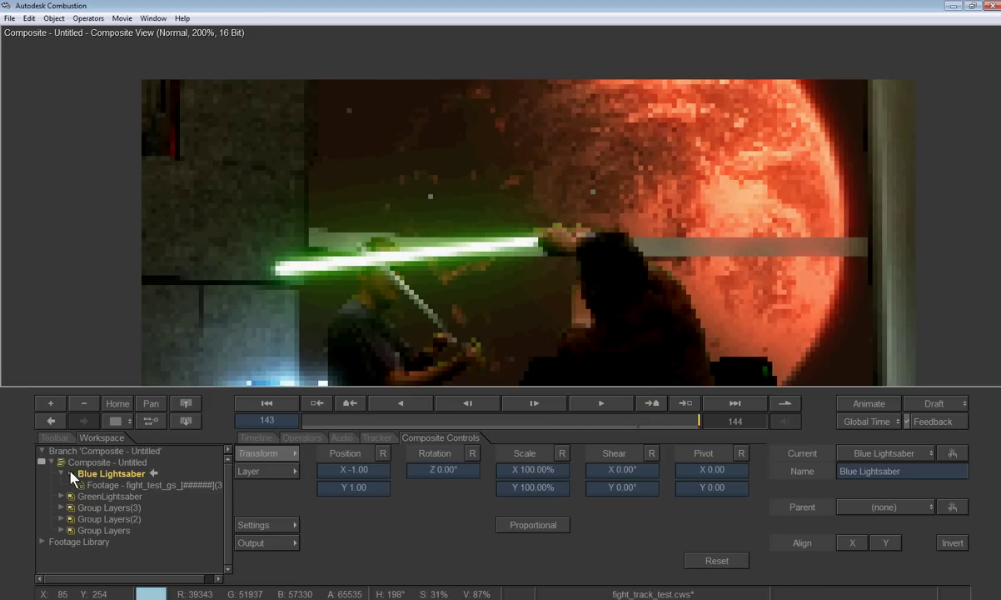
Turn on the Blue Lightsaber layer and set the display quality to Best for viewing frame 136.
click(69, 475)
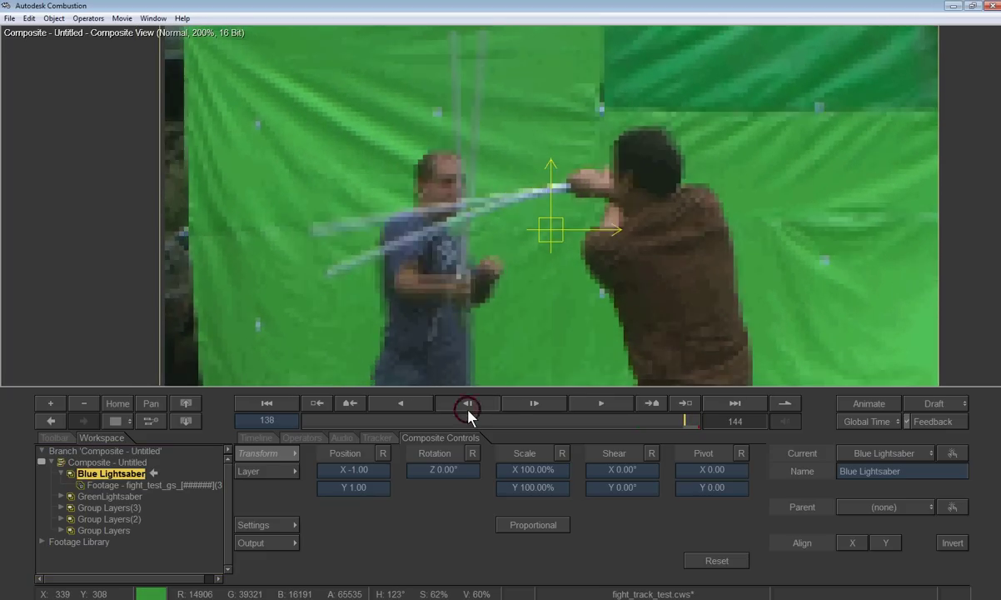
click(924, 401)
click(922, 426)
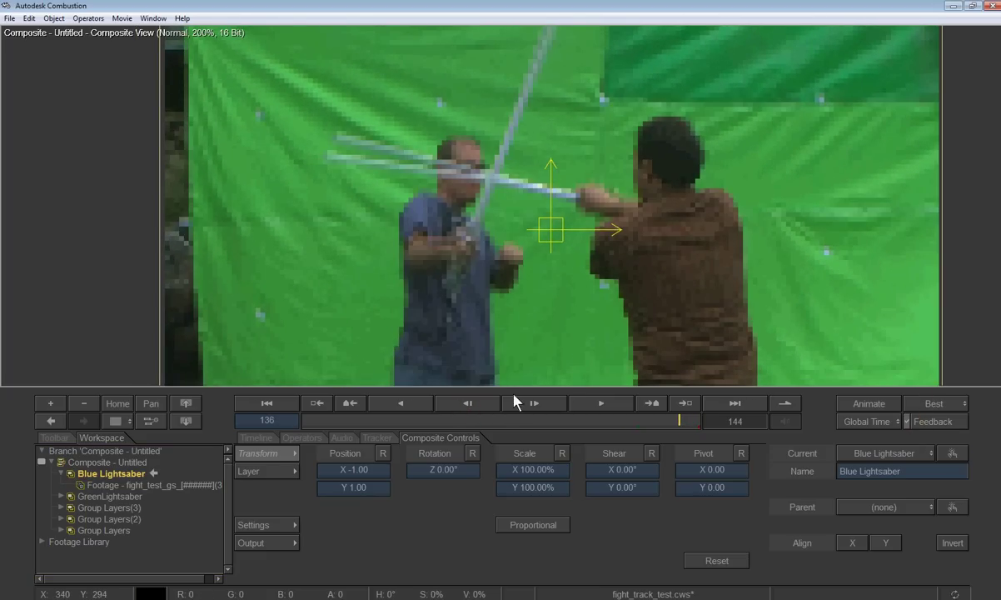
drag(596, 181, 608, 212)
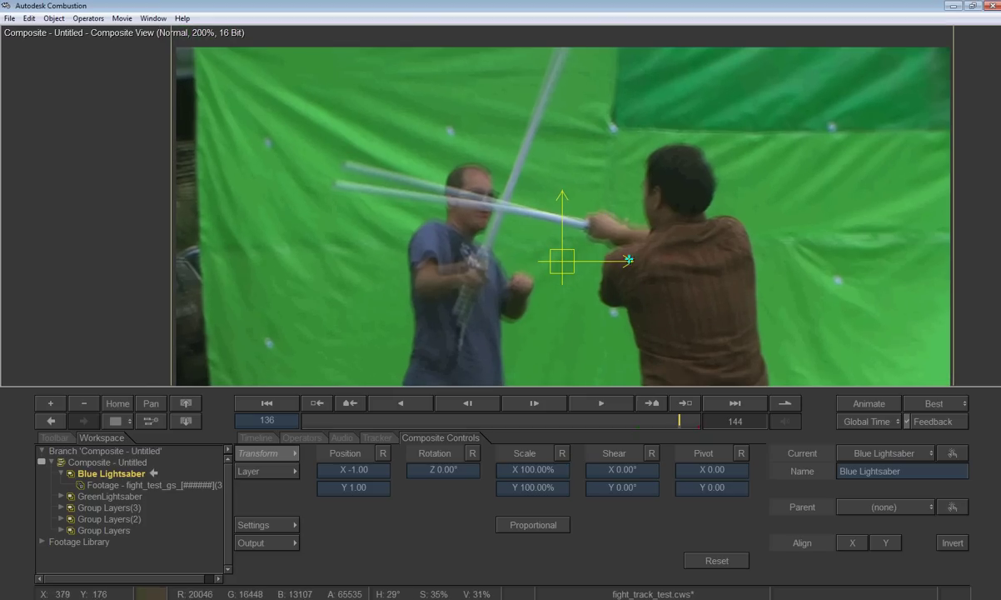
Step back and forth between frames 136 and 132 to examine the sticks' motion blur.
click(467, 404)
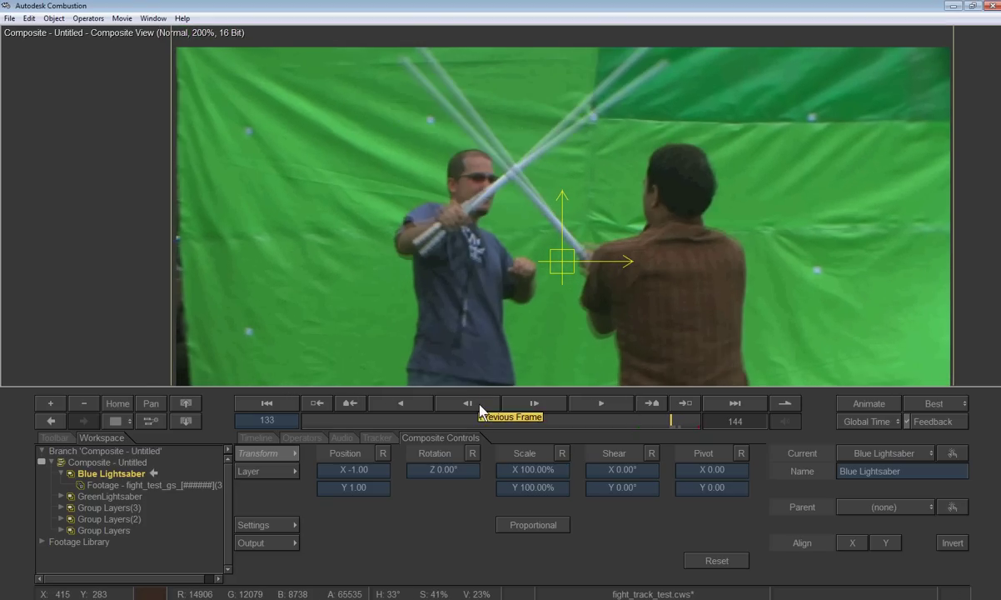
click(530, 403)
click(529, 403)
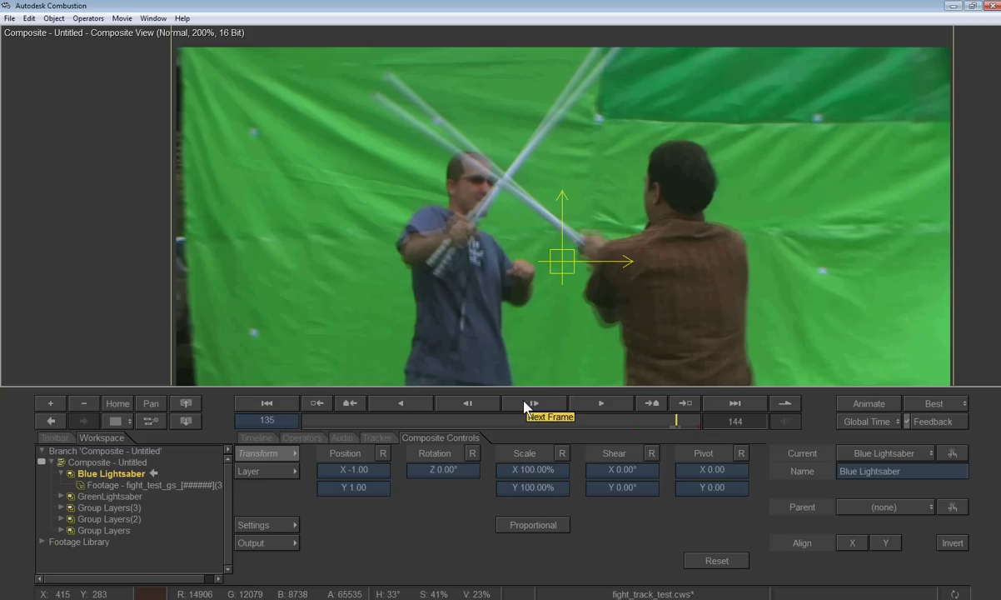
click(479, 403)
click(479, 403)
click(479, 403)
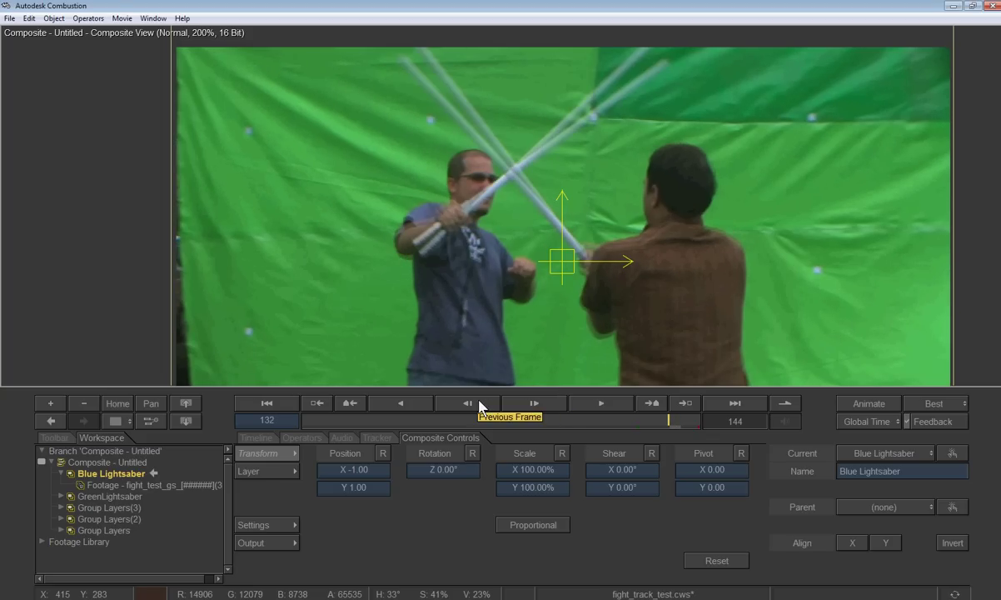
Play and scrub the green-screen footage from frame 132, stopping at frame 143.
click(600, 403)
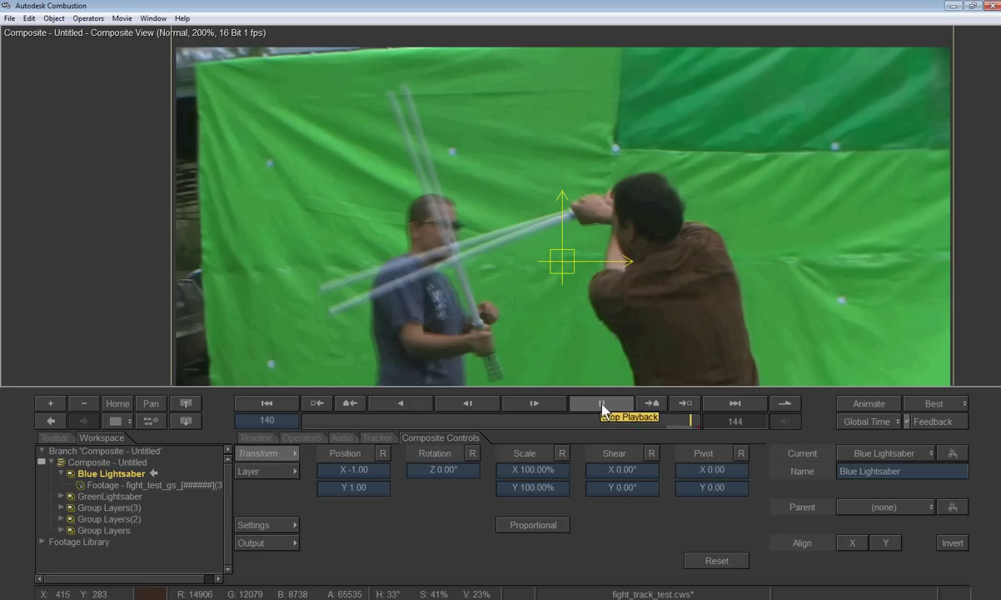
click(603, 408)
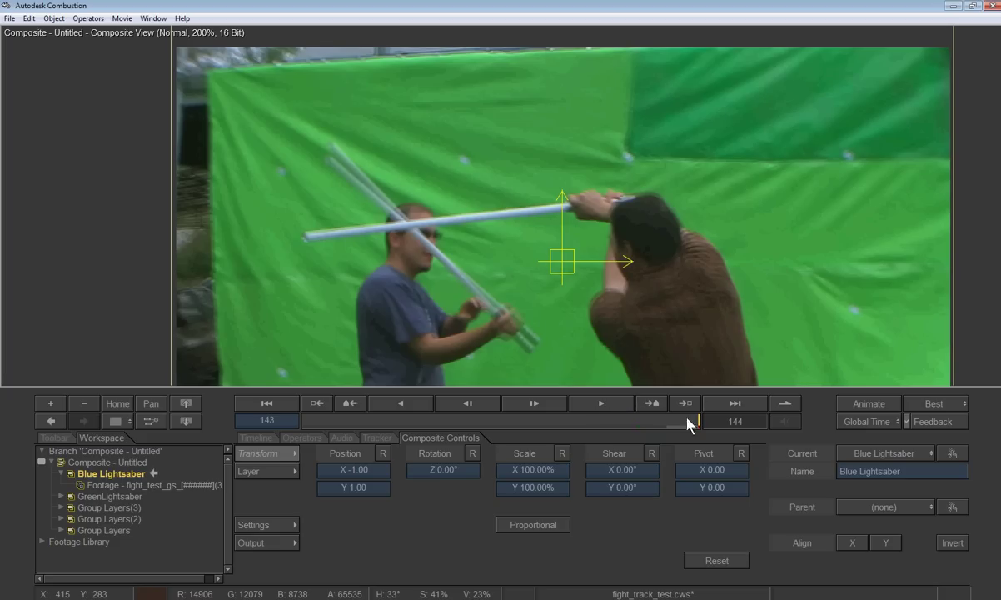
click(669, 419)
drag(669, 419, 666, 444)
click(639, 426)
click(600, 407)
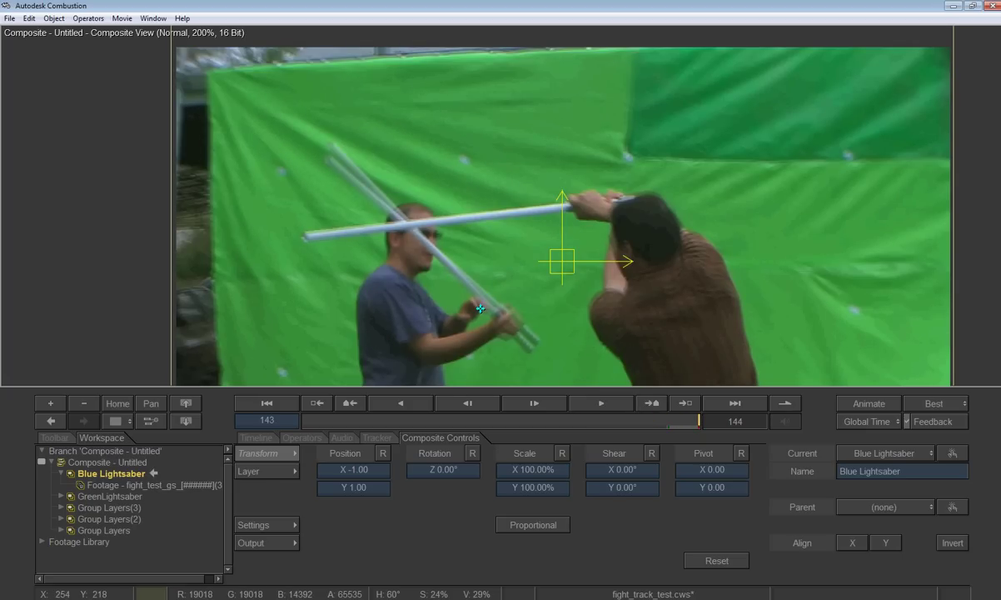
Add a Draw Mask operator to the Blue Lightsaber layer and turn on Animate at frame 143.
key(plus)
drag(393, 292, 576, 251)
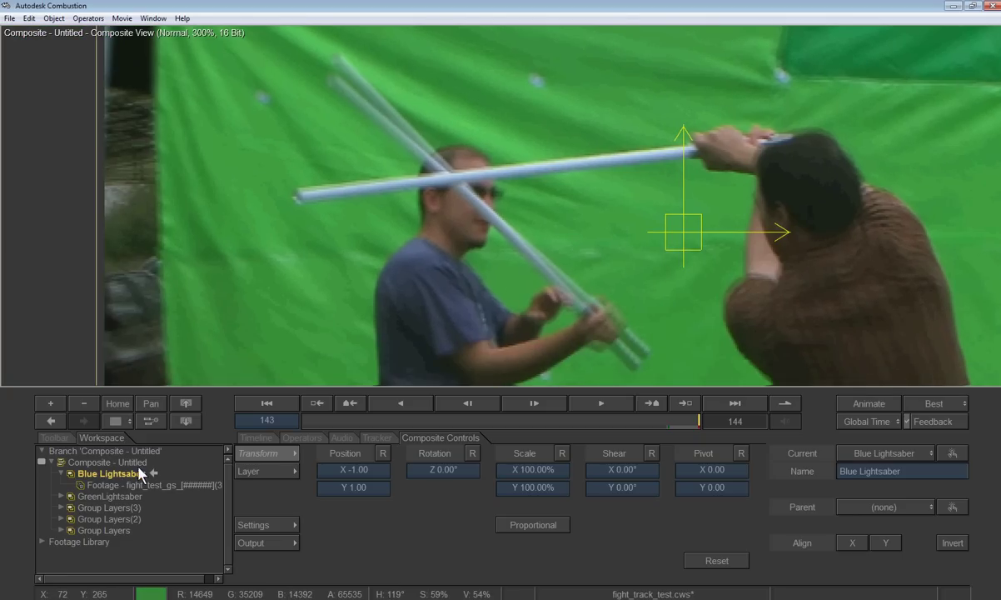
right_click(140, 473)
mouse_move(179, 463)
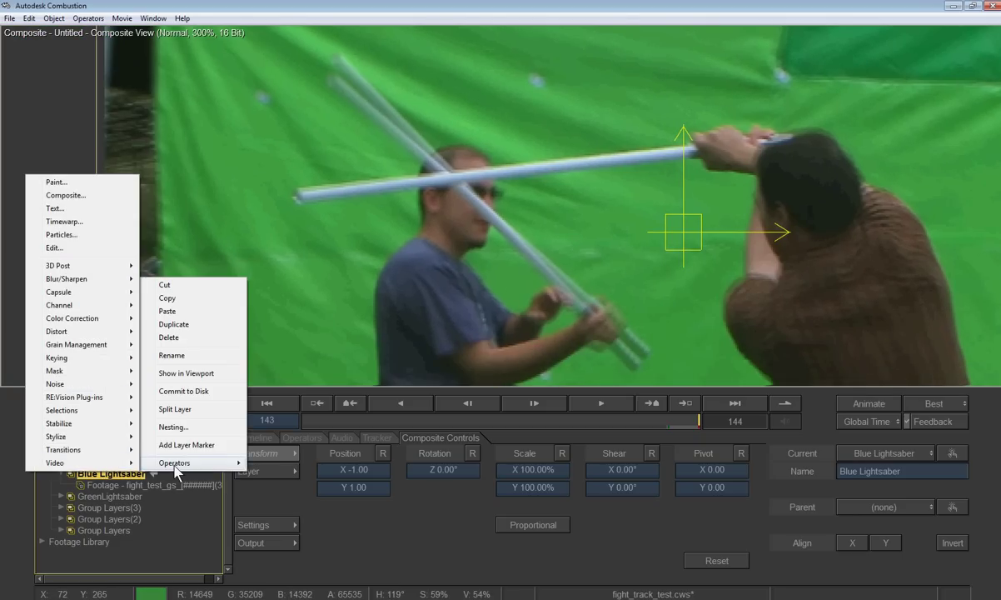
mouse_move(61, 376)
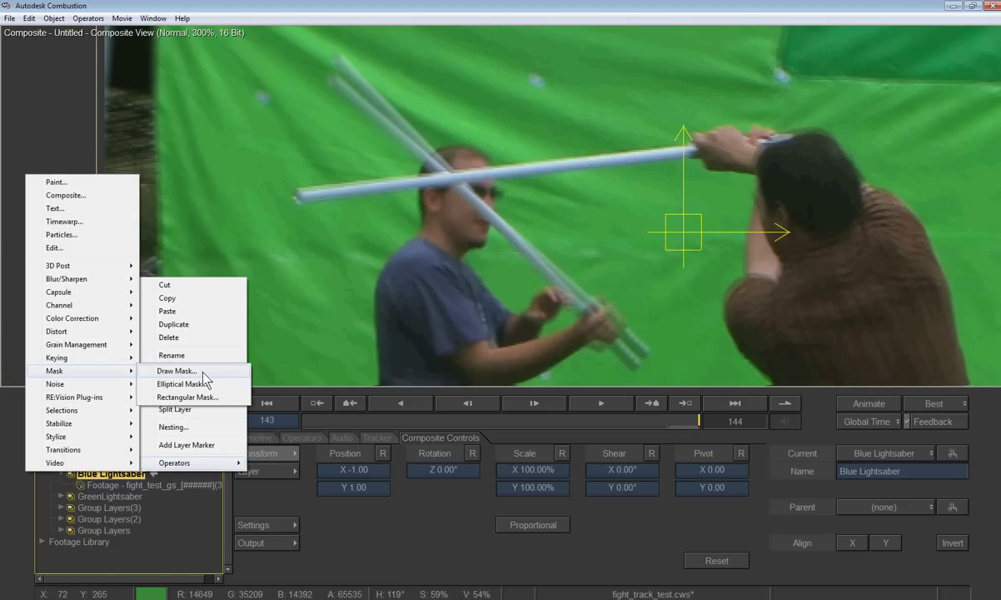
click(177, 370)
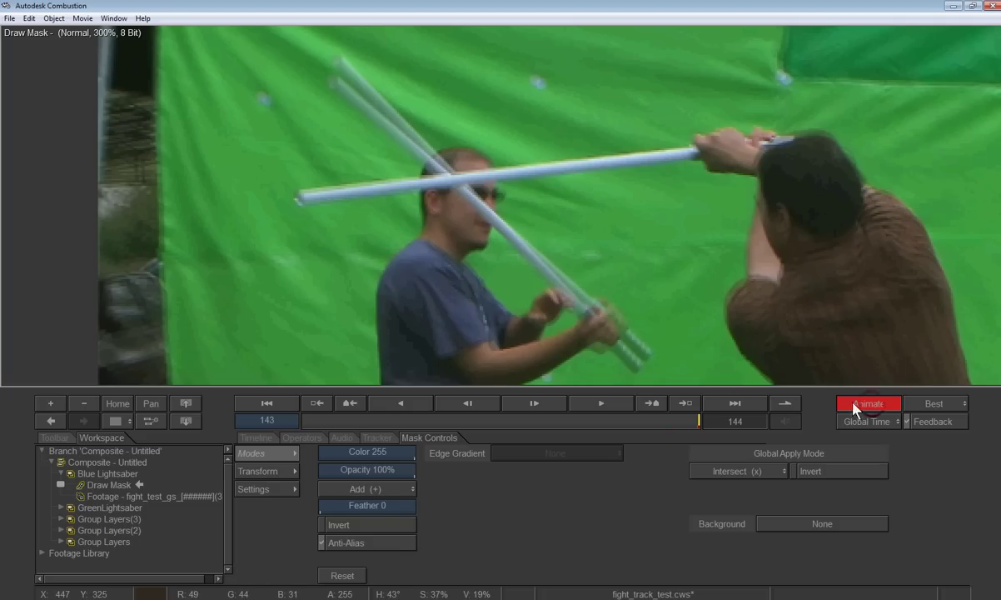
Draw a closed four-point polygon mask around the blade of the blue-shirted fighter's stick, enclosing its motion blur.
click(594, 299)
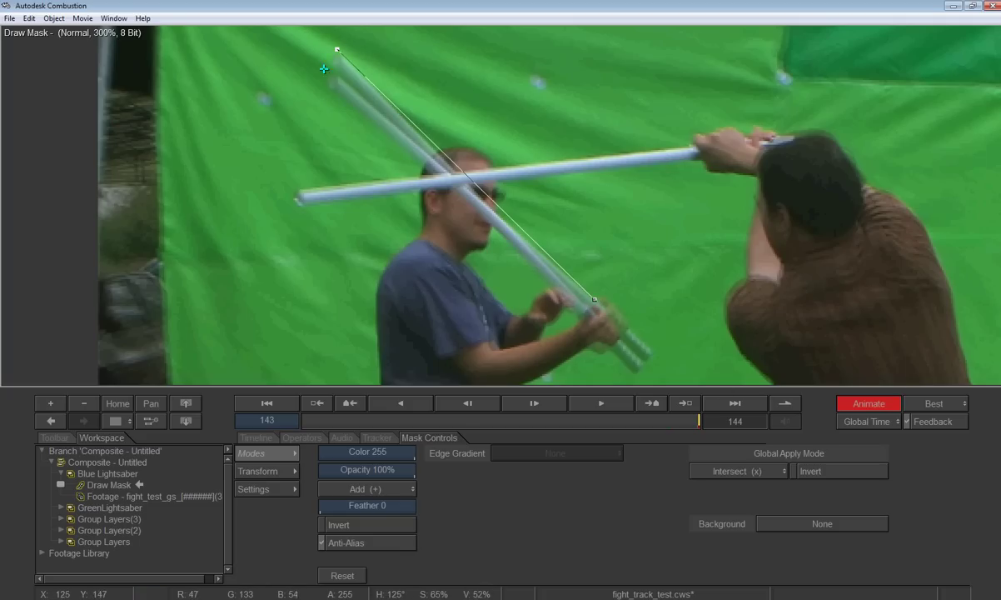
click(337, 49)
click(326, 88)
click(578, 313)
click(593, 303)
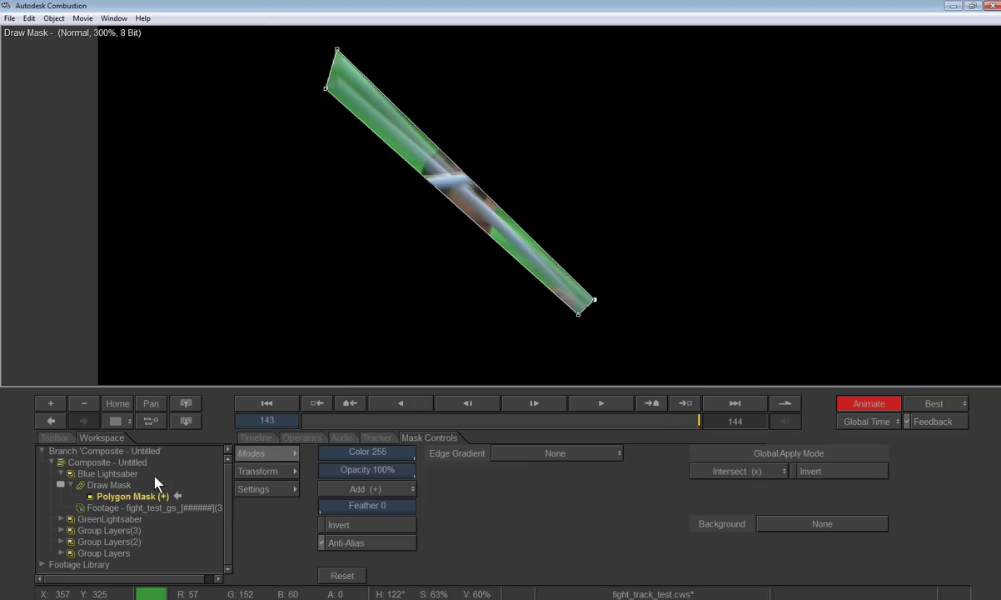
Set the mask's Global Apply Mode to Replace (=), leaving Animate on.
click(741, 471)
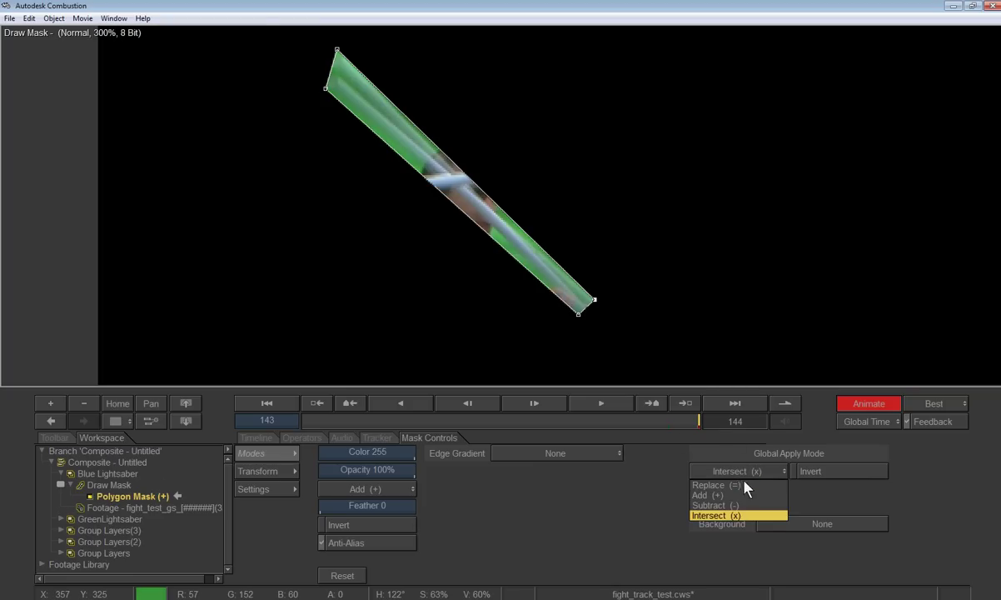
click(737, 480)
click(866, 406)
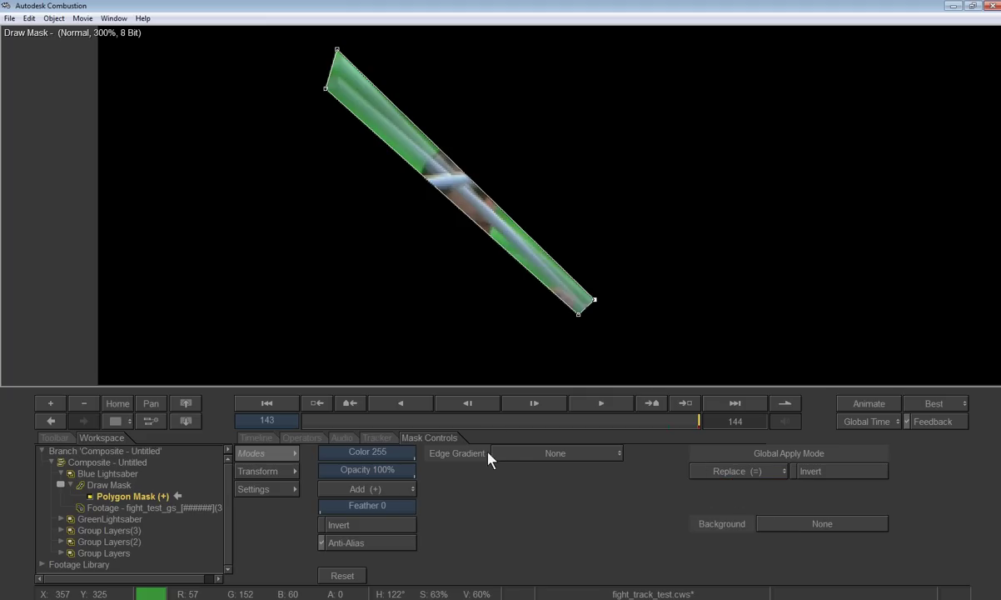
click(869, 405)
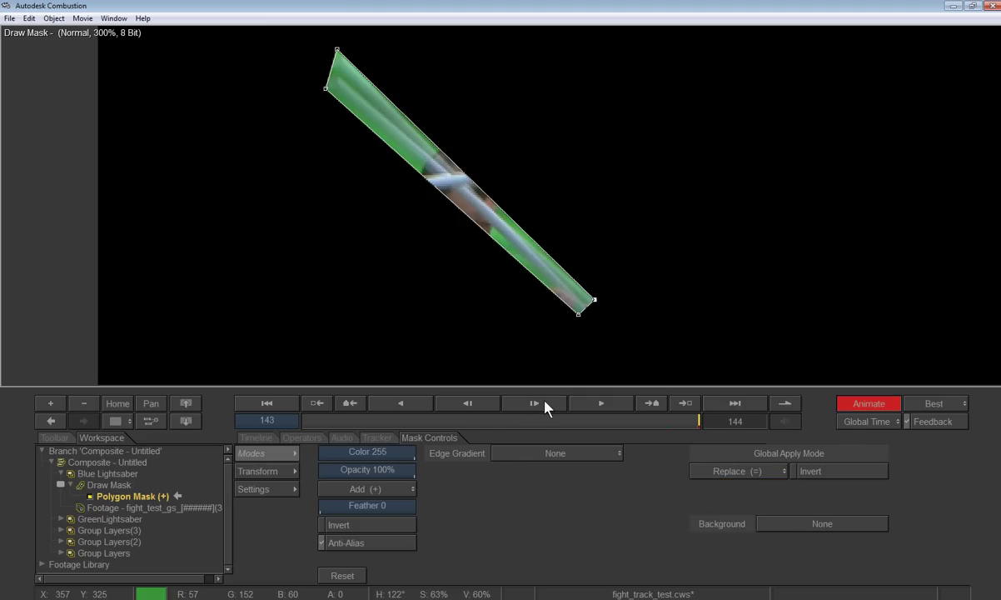
Step between frames 142 and 143 to compare the mask outline with the stick, stopping at frame 142.
click(476, 405)
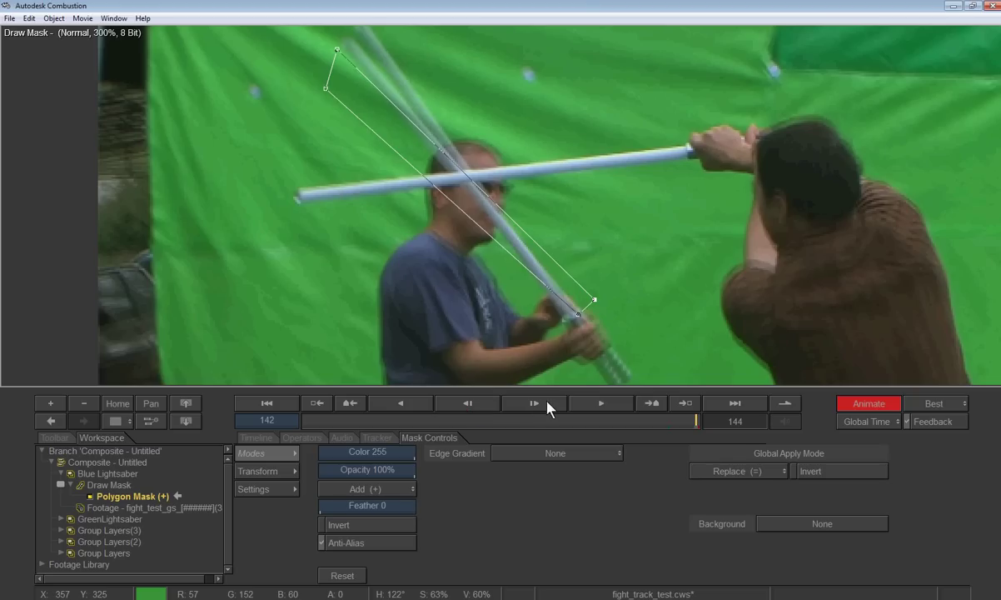
click(546, 402)
click(492, 402)
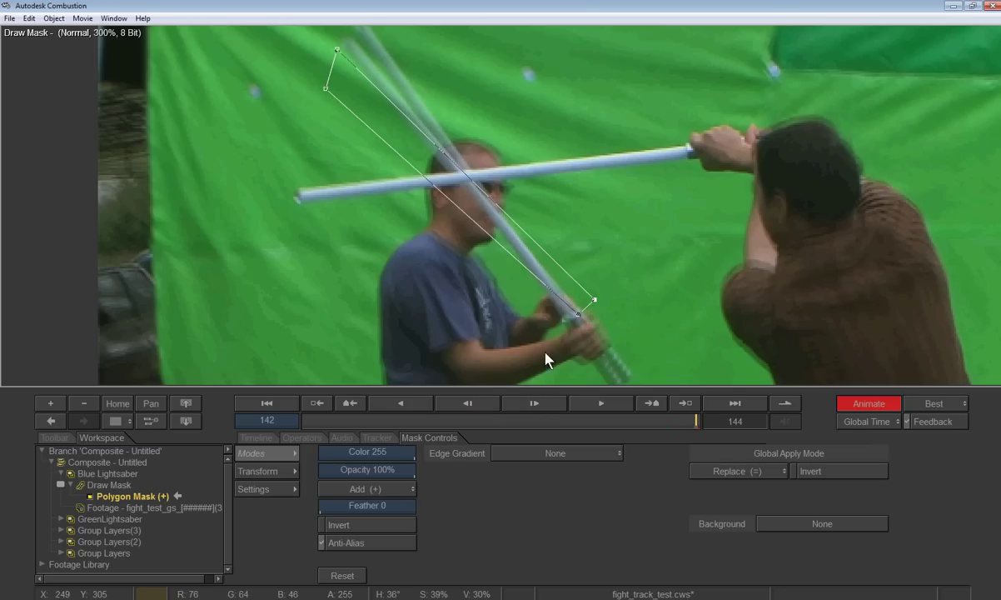
Reshape the polygon mask at frame 142 by moving its corner points so it encloses the blue-shirted fighter's blurred blade.
drag(579, 314, 598, 322)
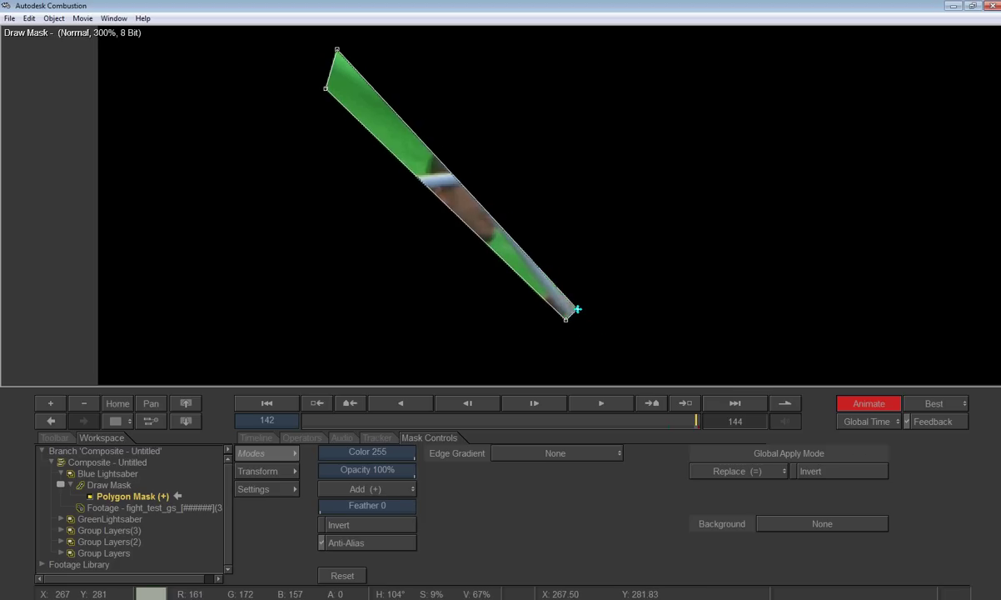
drag(435, 135, 438, 158)
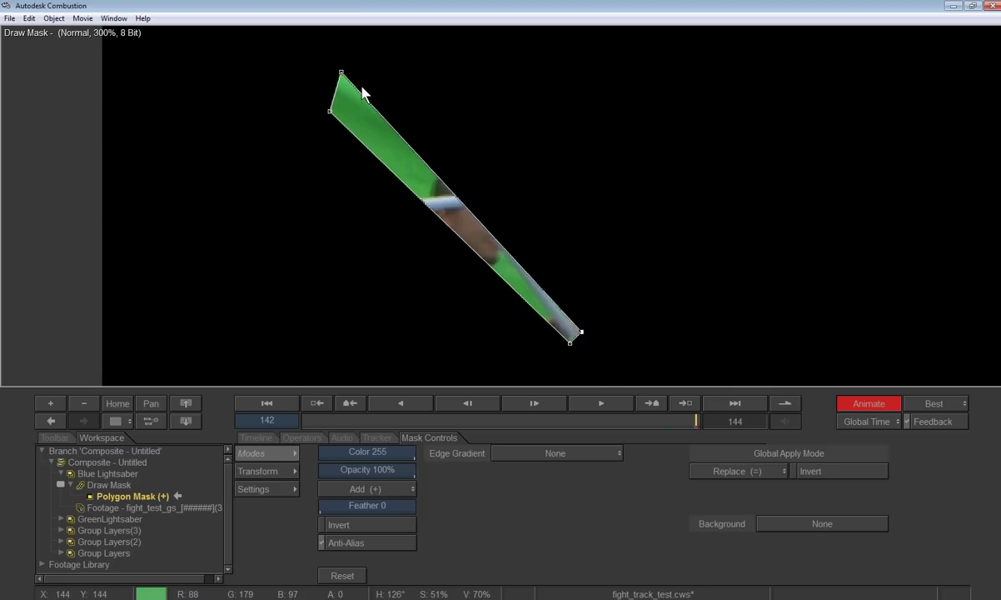
drag(373, 78, 386, 103)
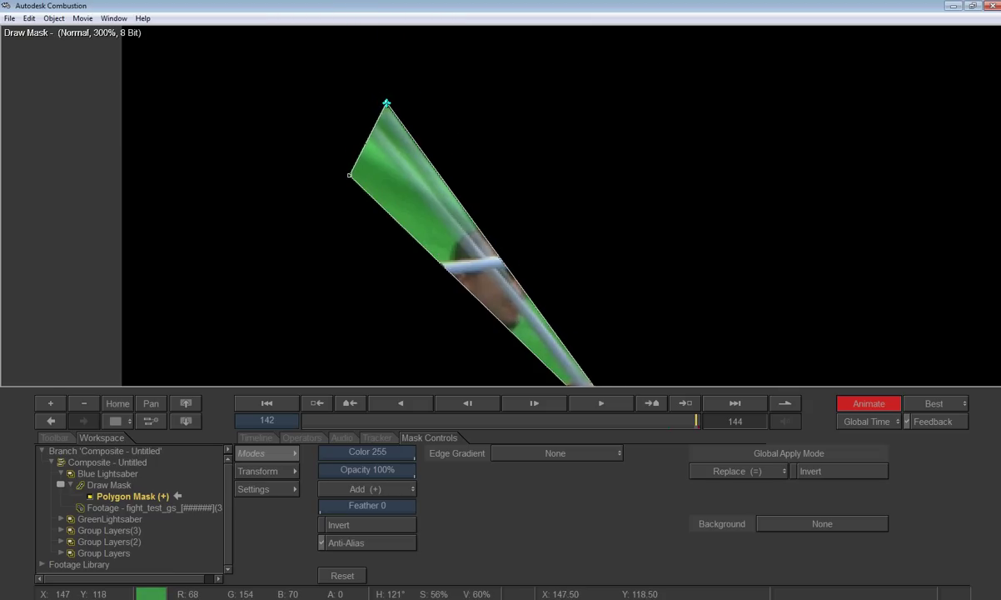
drag(350, 176, 368, 135)
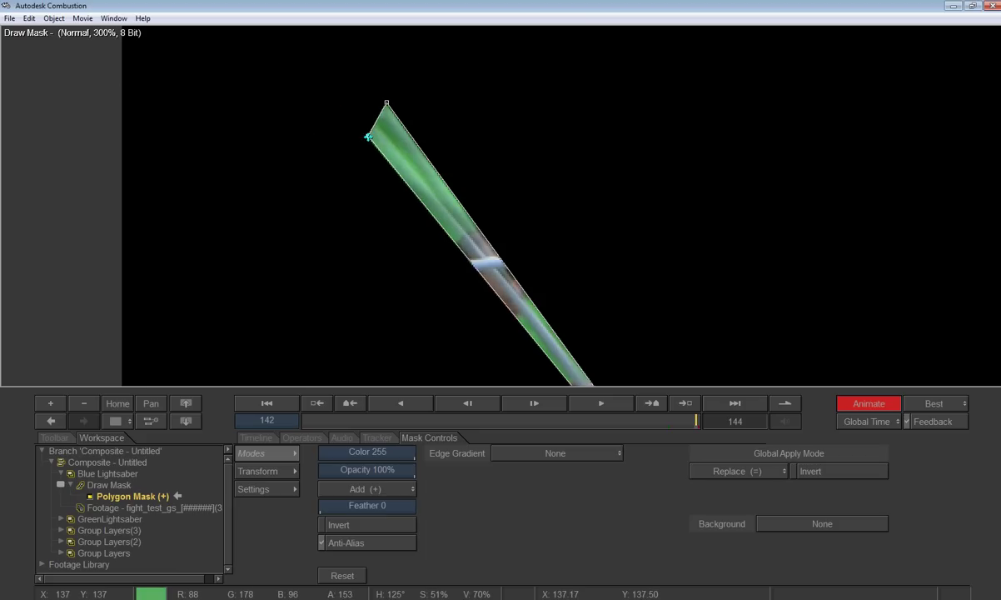
drag(560, 266, 520, 204)
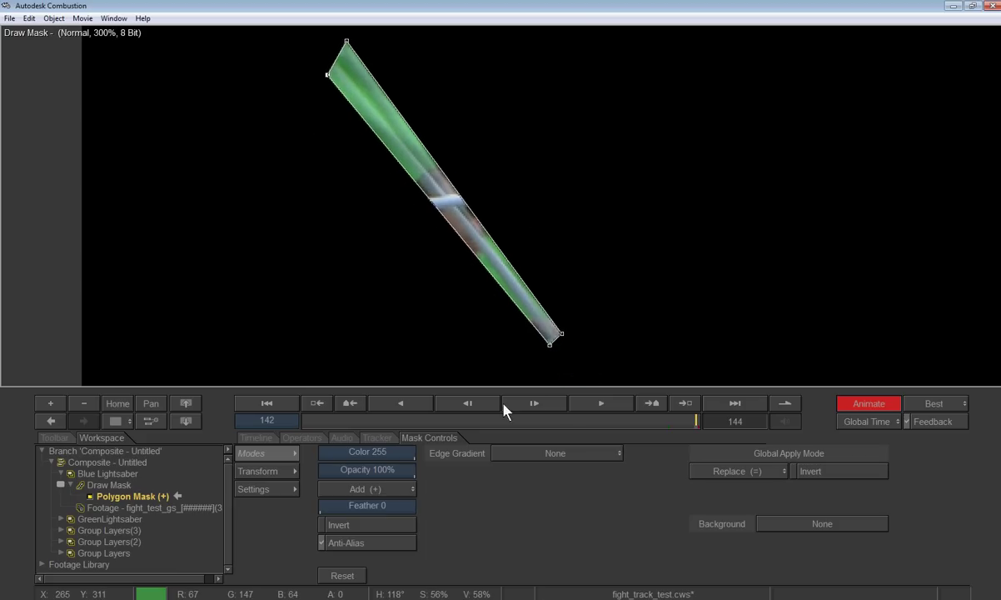
Go back to frame 141 and move the mask's hilt and tip points to enclose the blurred blade.
click(478, 402)
drag(581, 288, 591, 302)
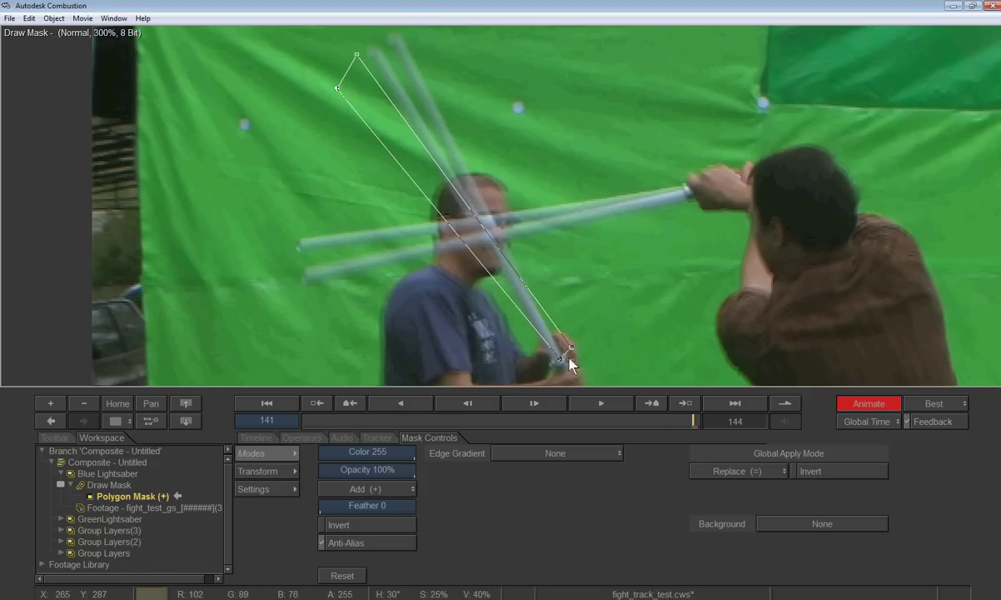
mouse_move(559, 359)
mouse_down()
mouse_move(554, 375)
mouse_move(564, 358)
mouse_up()
drag(519, 158, 545, 229)
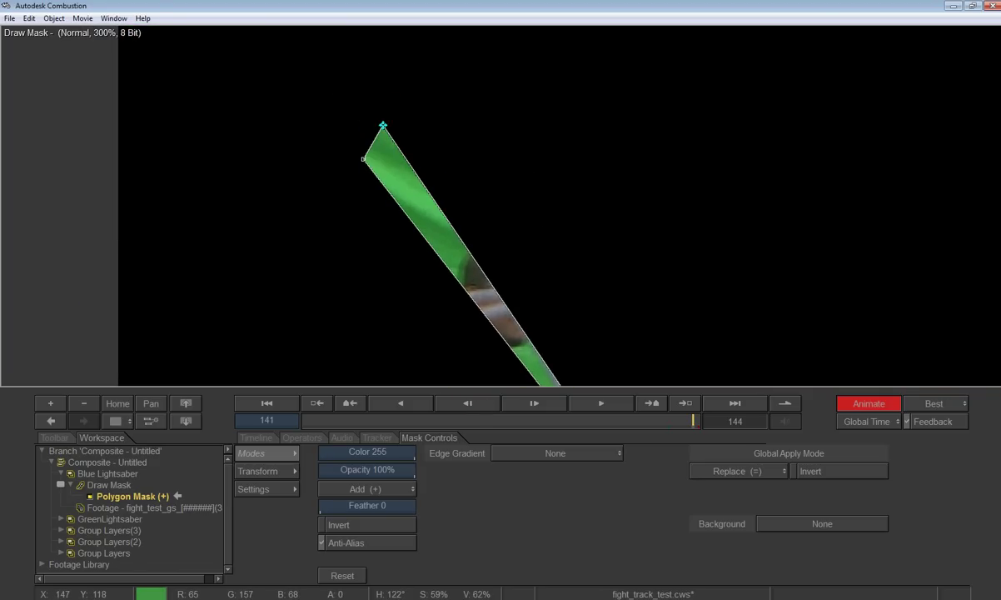
drag(382, 126, 421, 99)
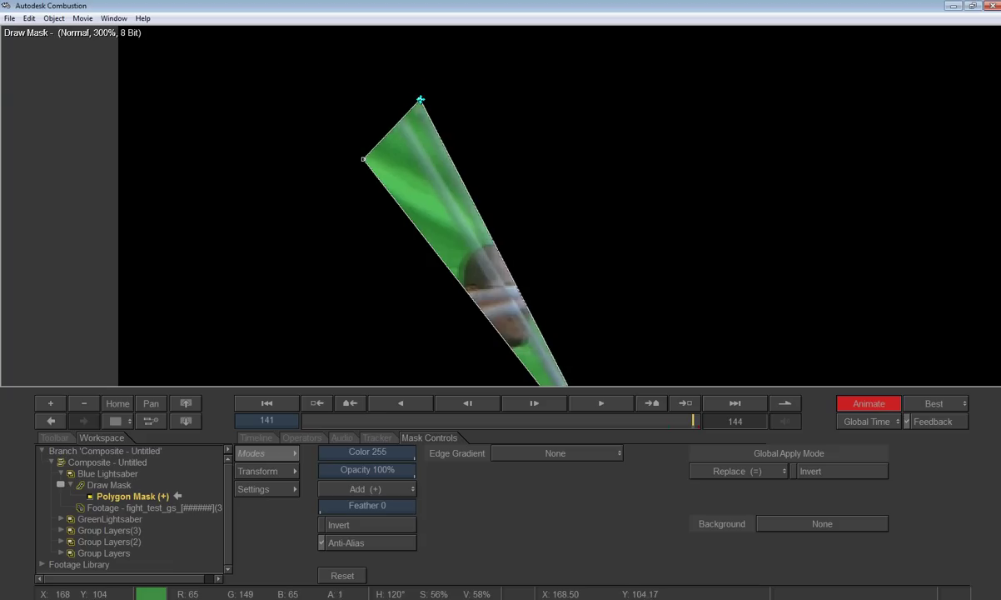
drag(358, 159, 387, 116)
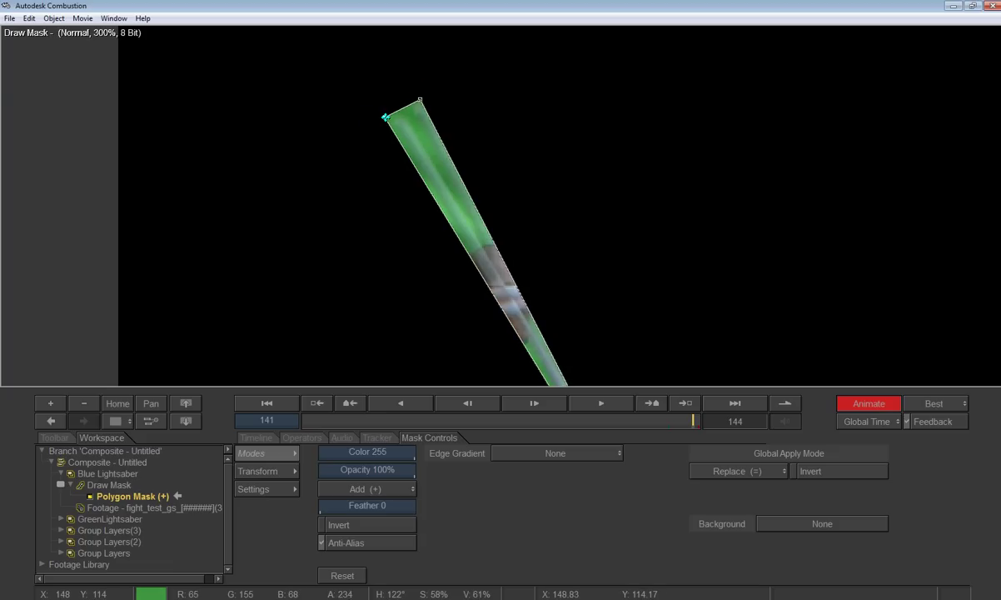
Go back to frame 140 and fit the mask's hilt and tip points around the blurred blade.
click(477, 401)
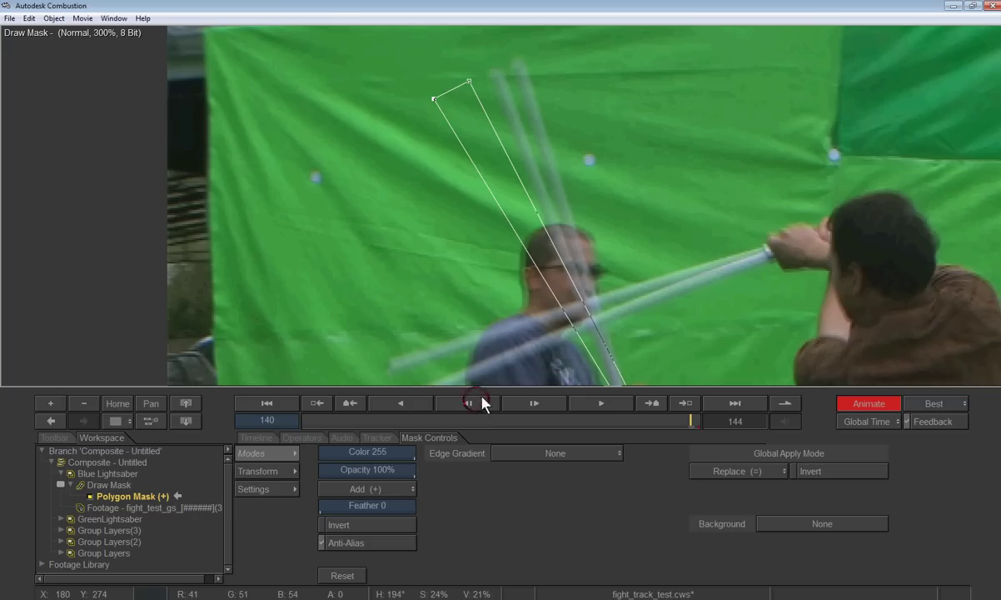
drag(611, 289, 630, 222)
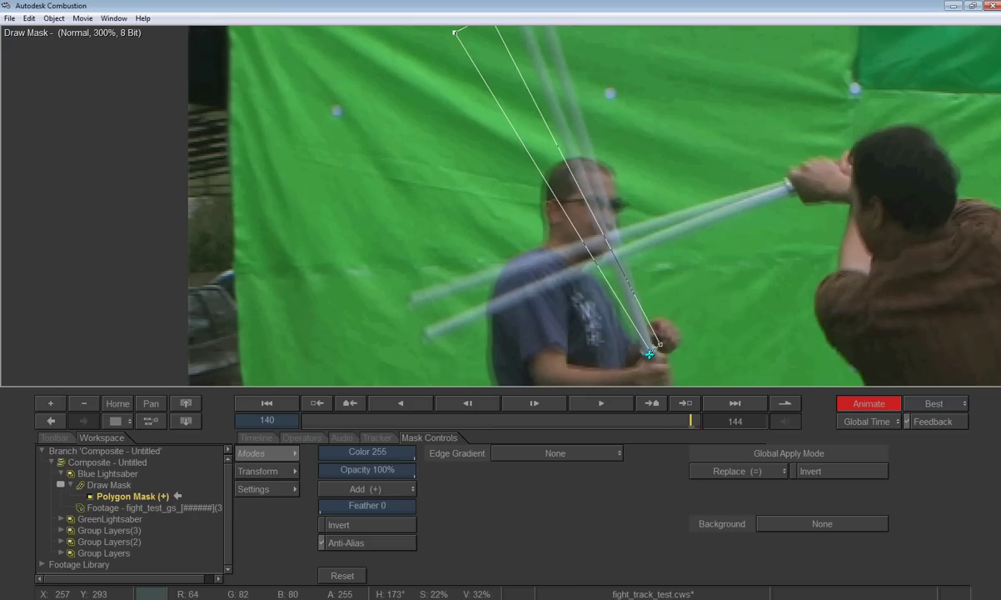
drag(650, 353, 652, 345)
drag(674, 235, 733, 320)
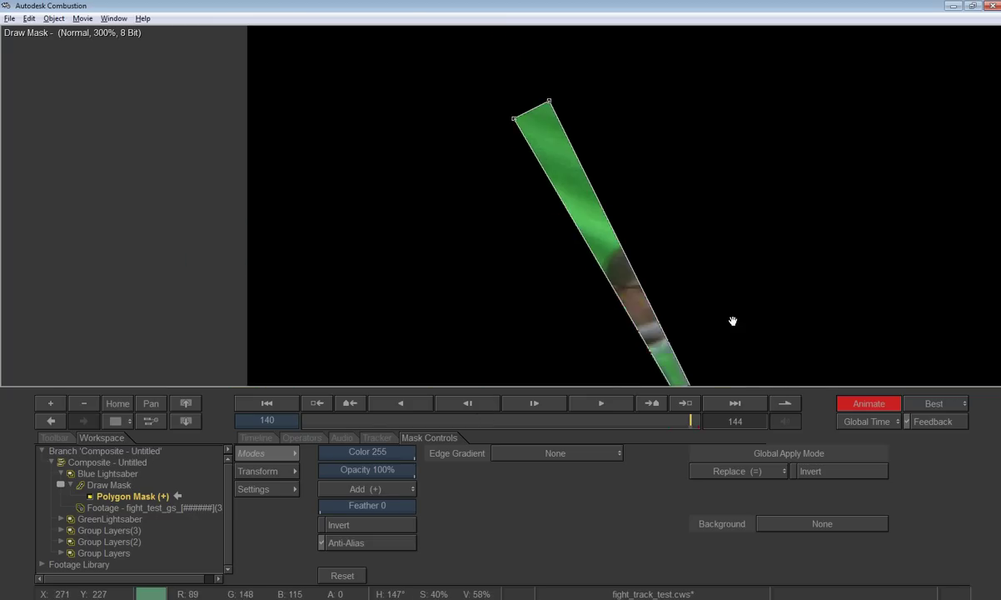
drag(558, 126, 615, 97)
drag(524, 146, 573, 111)
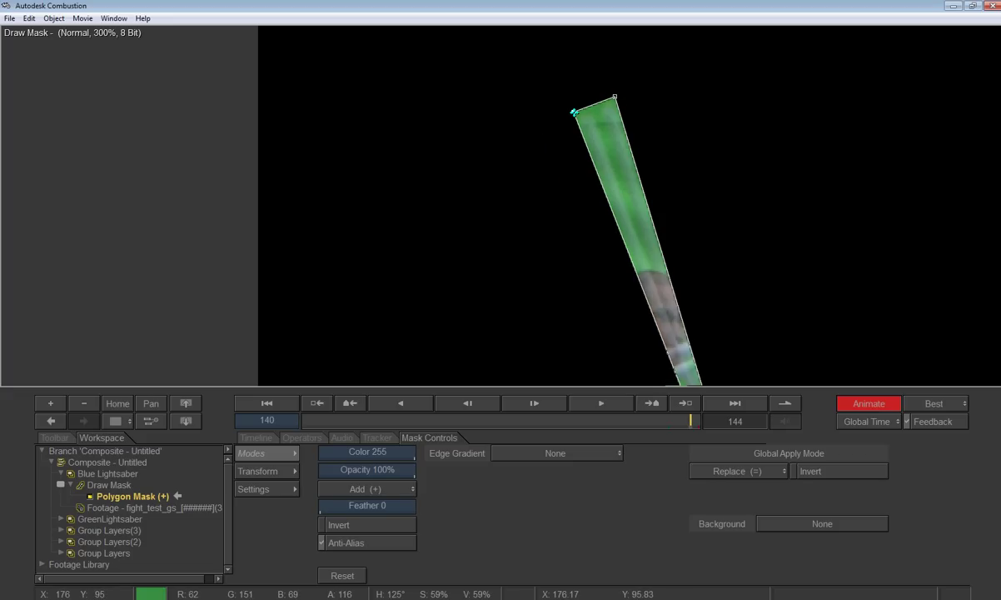
Go back to frame 139 and realign the mask corners with the blade's hilt and both edges of its blurred tip.
click(468, 403)
drag(706, 319, 557, 244)
mouse_move(560, 382)
mouse_down()
mouse_move(555, 369)
mouse_move(571, 369)
mouse_up()
drag(580, 172, 598, 224)
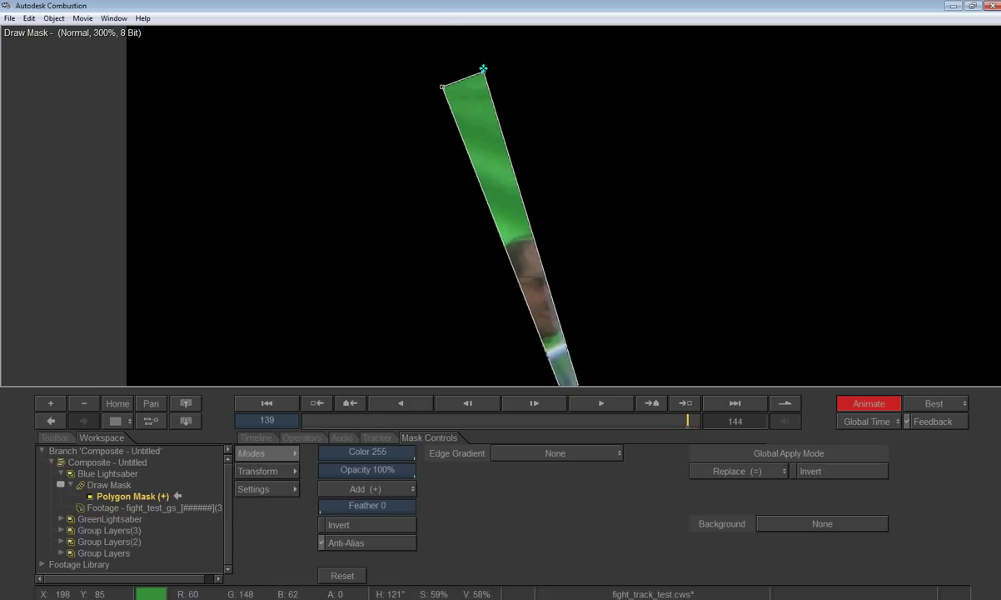
drag(483, 70, 535, 47)
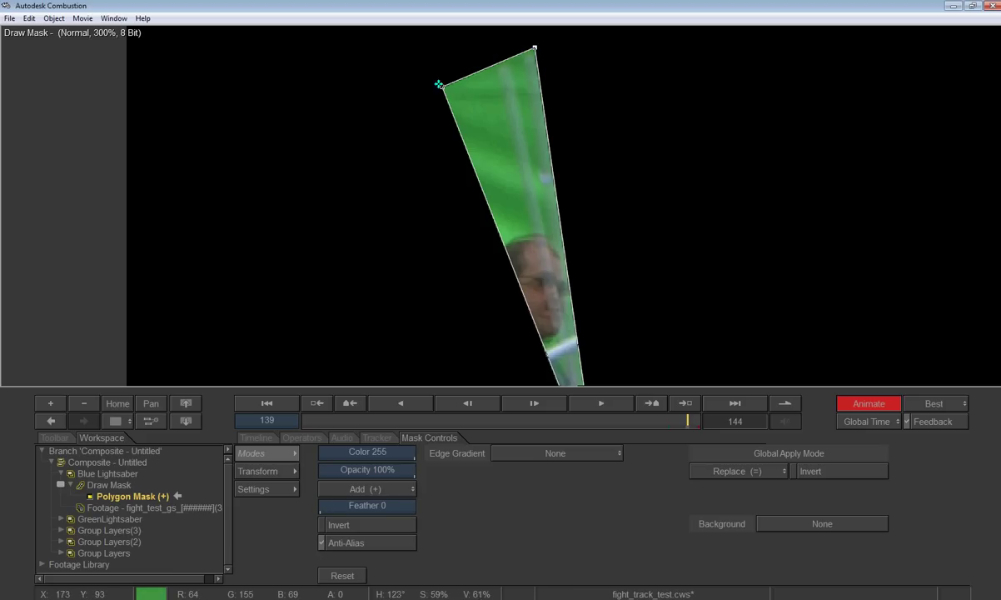
drag(439, 85, 495, 56)
drag(574, 186, 582, 164)
Go back to frame 138 and adjust the mask's hilt and tip points to cover the nearly vertical blurred blade.
click(467, 403)
drag(665, 272, 676, 229)
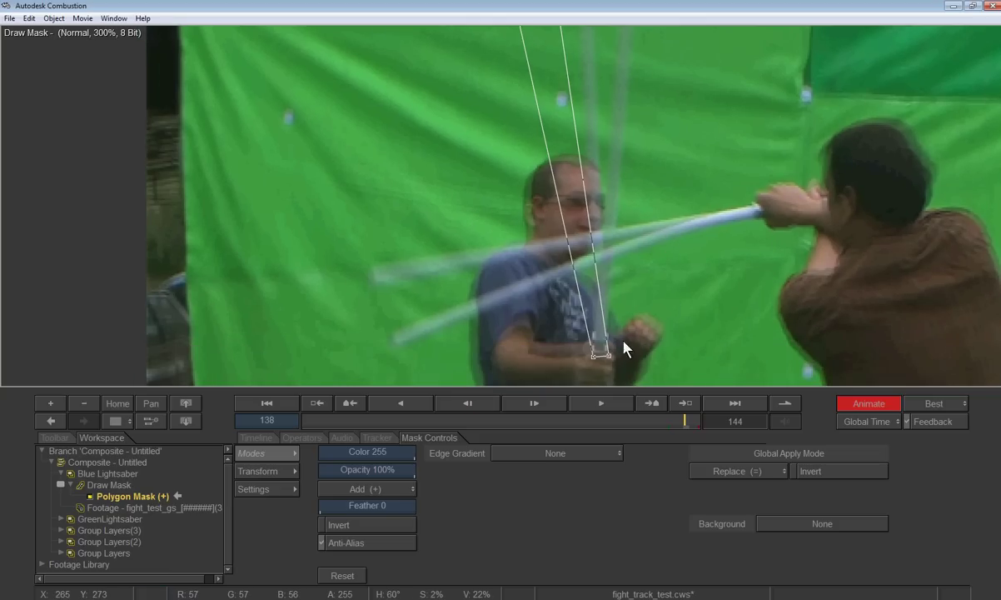
mouse_move(608, 352)
mouse_down()
mouse_move(607, 335)
mouse_move(596, 337)
mouse_up()
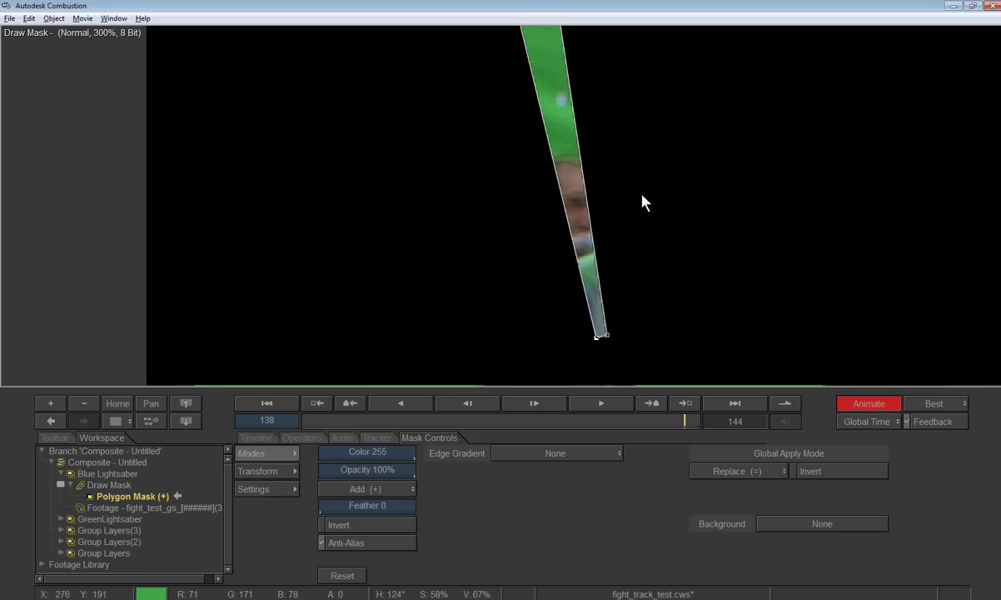
drag(641, 193, 732, 316)
drag(641, 107, 727, 91)
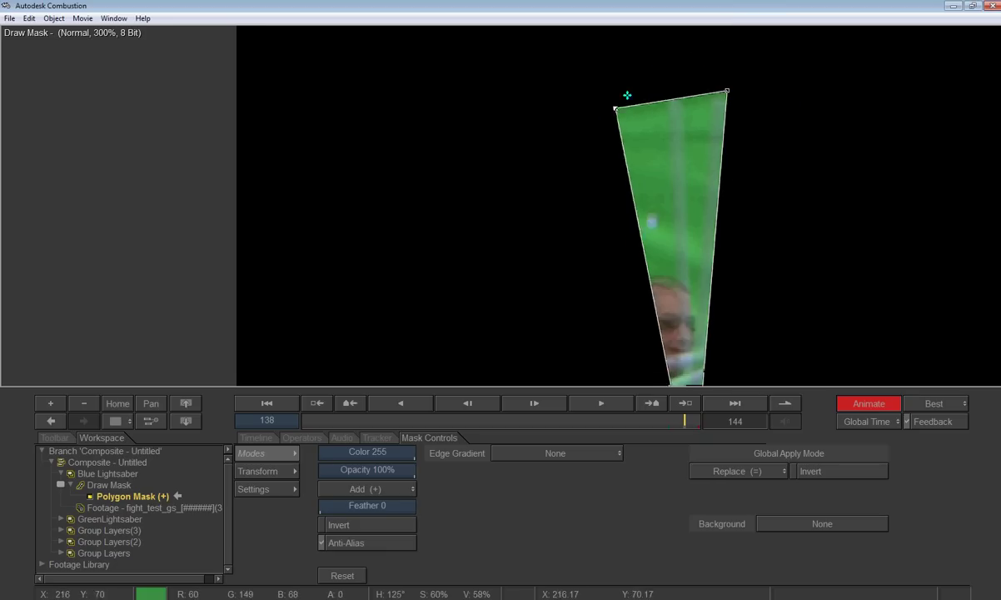
drag(615, 108, 660, 98)
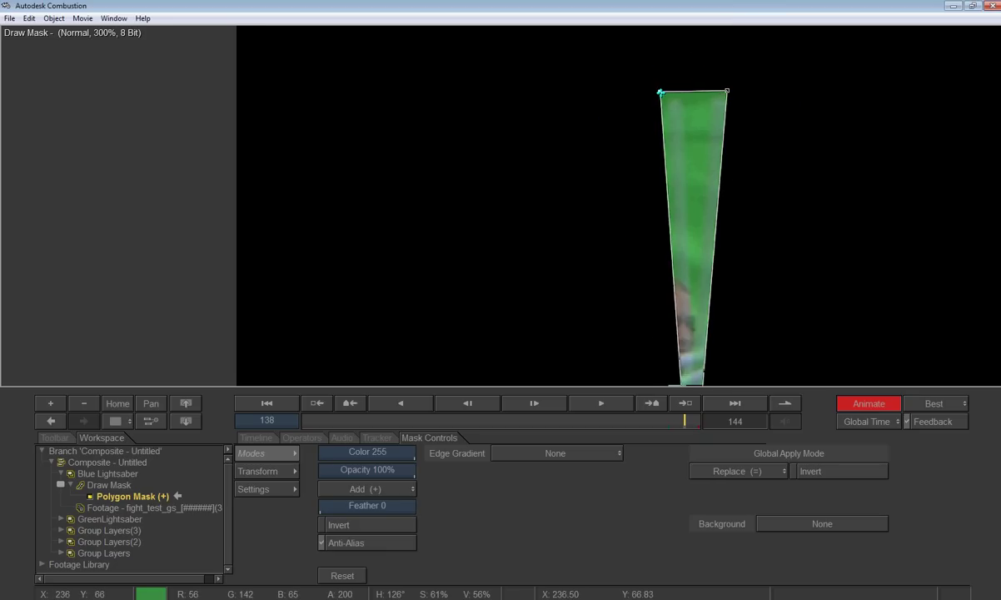
Turn off Animate, play the mask animation forward and backward to check it, and step back from frame 143 to 139.
click(866, 404)
click(601, 404)
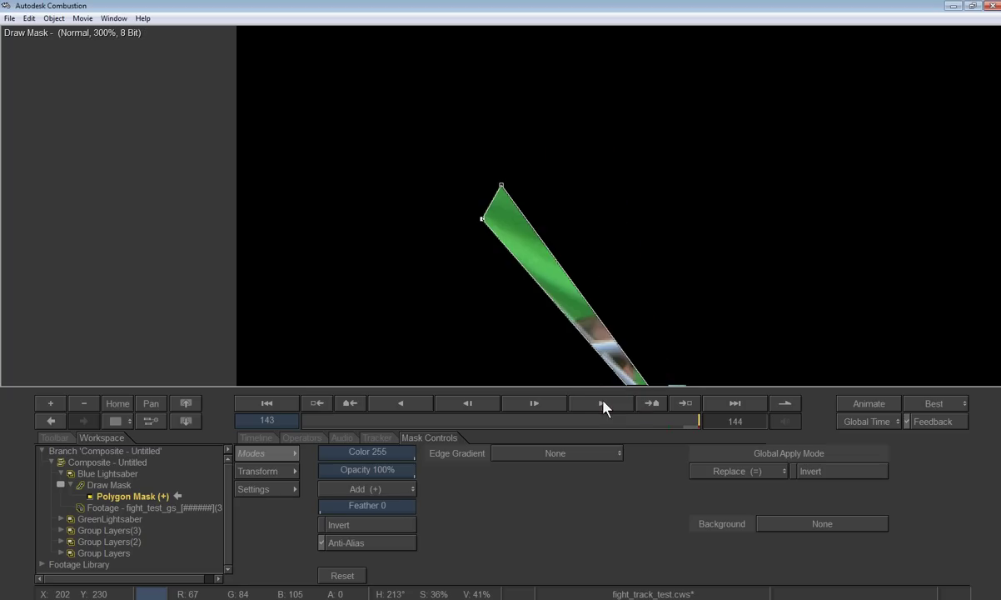
drag(684, 307, 587, 198)
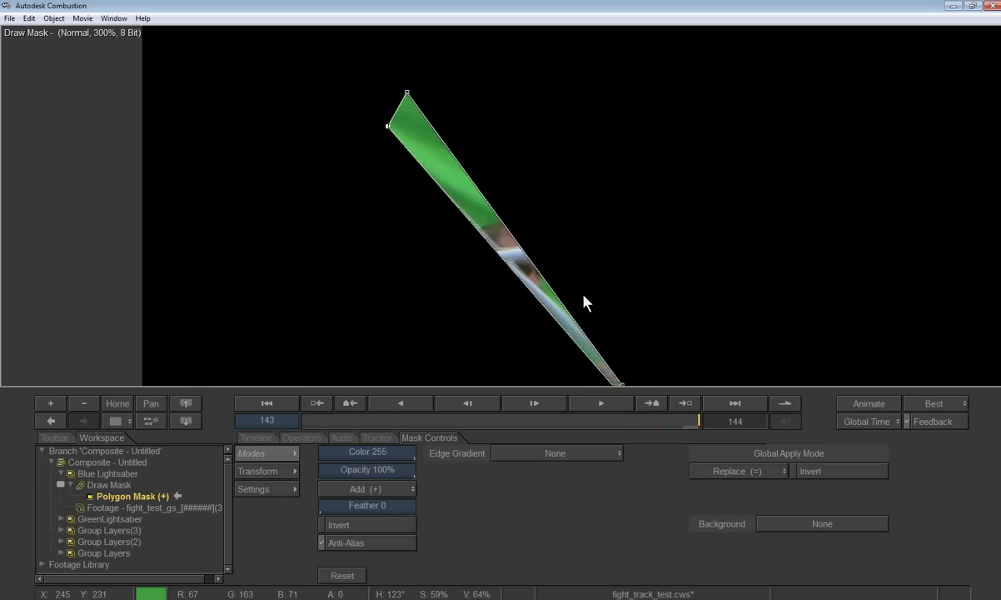
click(416, 408)
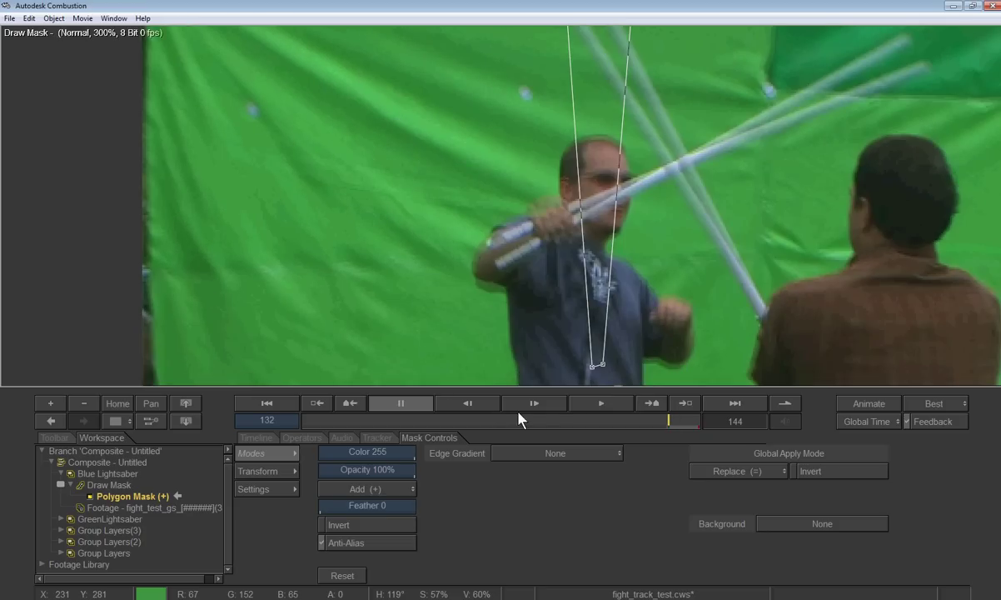
click(609, 409)
click(599, 405)
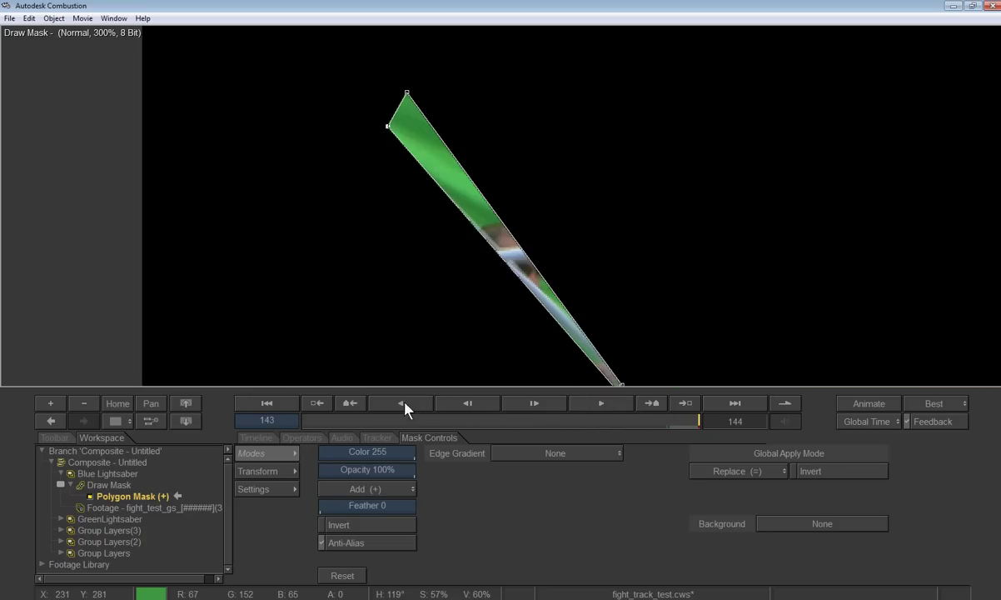
click(612, 405)
click(607, 407)
drag(679, 421, 702, 421)
click(469, 403)
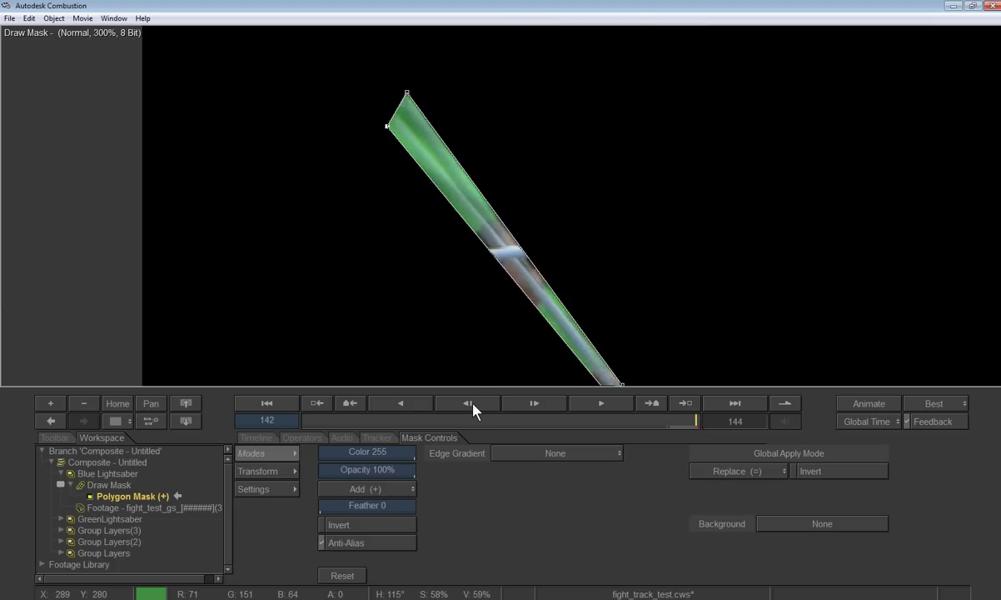
click(469, 403)
click(469, 403)
click(469, 403)
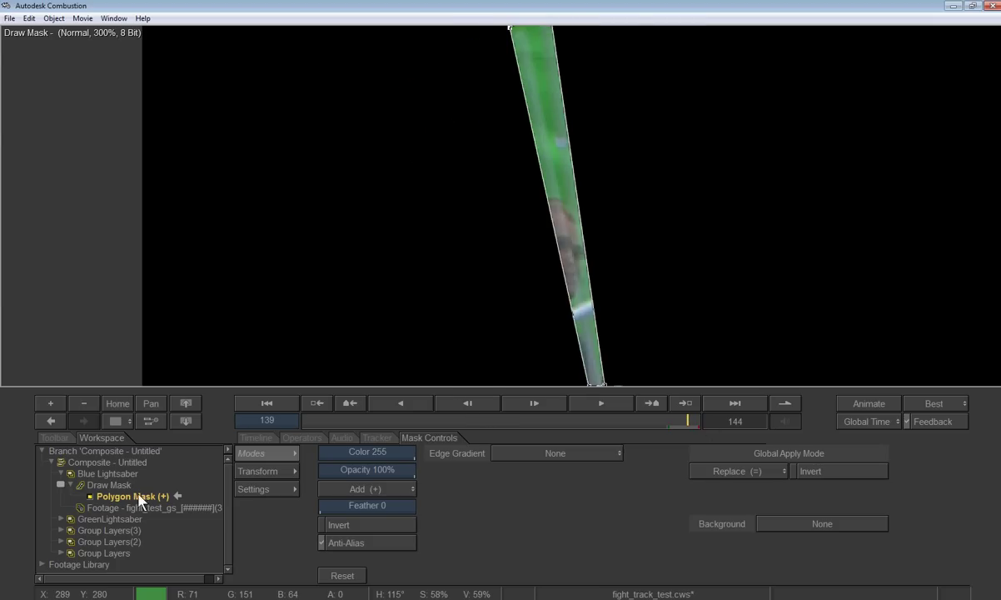
Add a Discreet CC Histogram color correction operator to the Blue Lightsaber layer.
click(108, 473)
right_click(111, 473)
mouse_move(195, 463)
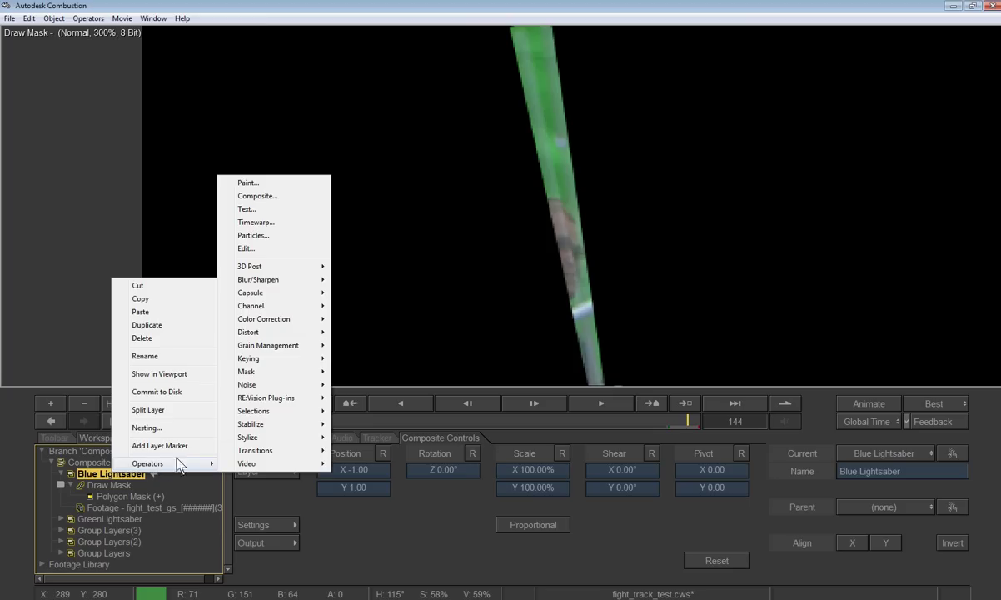
mouse_move(292, 321)
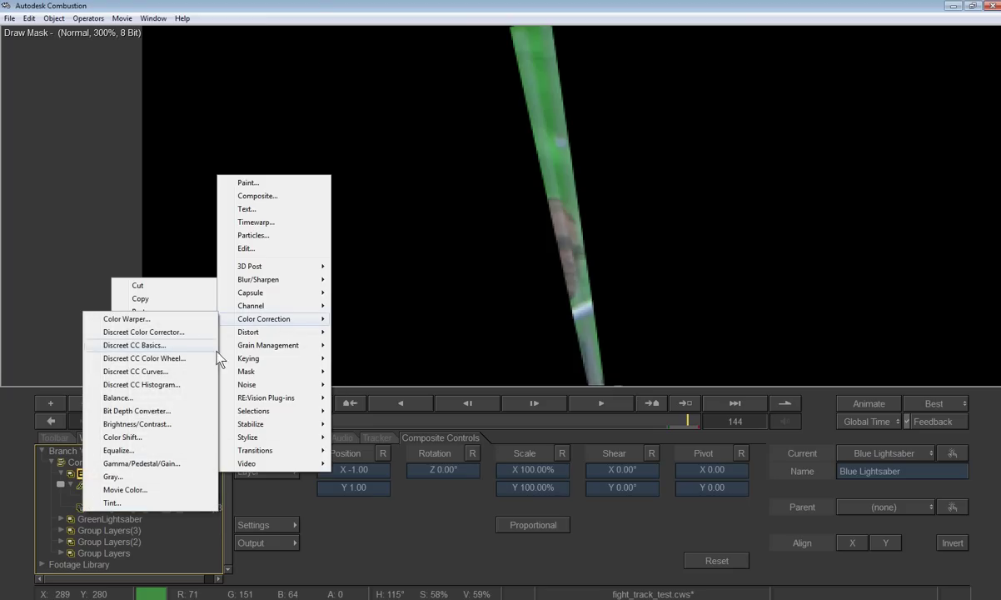
click(181, 384)
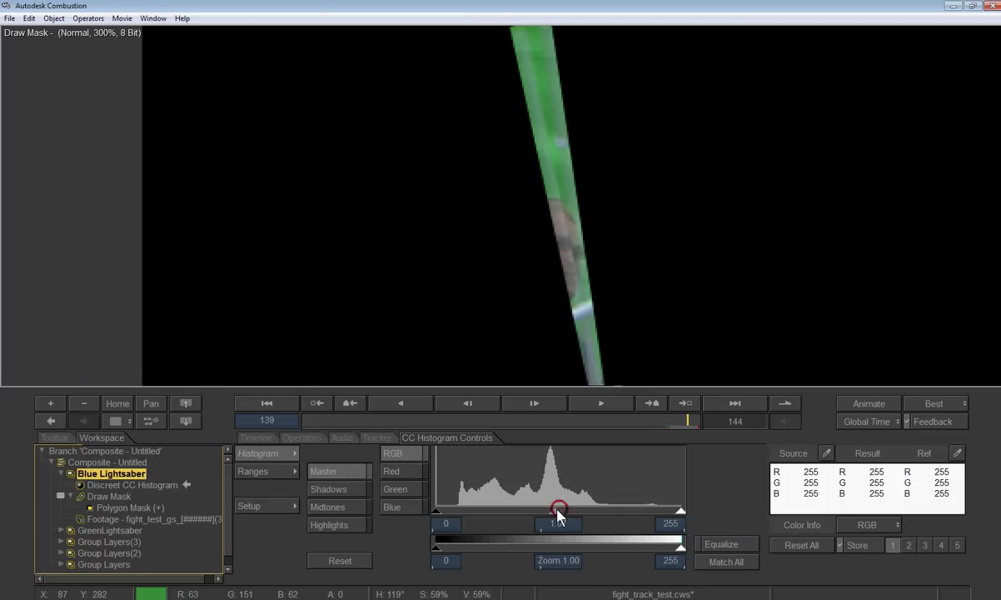
Try a Master gamma of 0.64, input black of 189 and output white of 254 in the histogram.
mouse_move(558, 511)
mouse_down()
mouse_move(505, 514)
mouse_move(621, 517)
mouse_up()
drag(437, 512, 611, 516)
mouse_move(681, 546)
mouse_down()
mouse_move(592, 545)
mouse_move(680, 545)
mouse_up()
Move the Discreet CC Histogram below Draw Mask and set Master input black to 0, gamma 7.54, input white 2 and output white 255.
drag(113, 488, 132, 502)
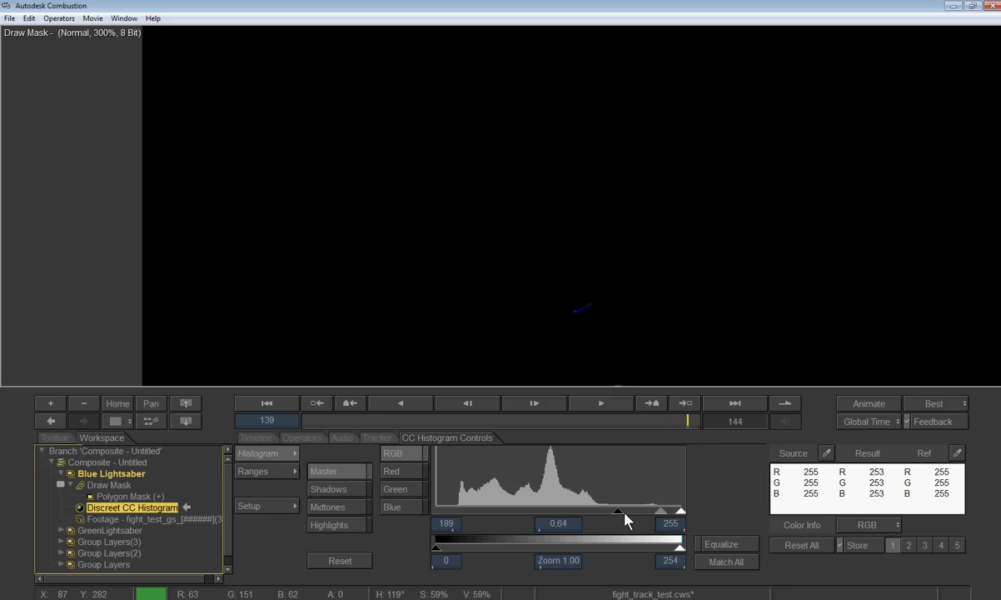
drag(618, 513, 394, 511)
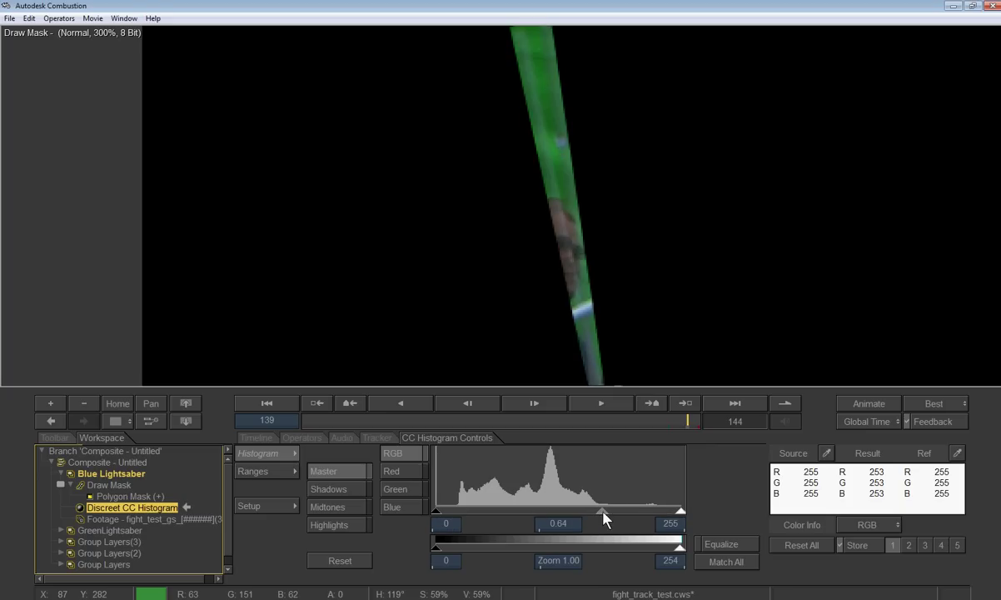
drag(604, 519, 438, 514)
drag(680, 511, 440, 520)
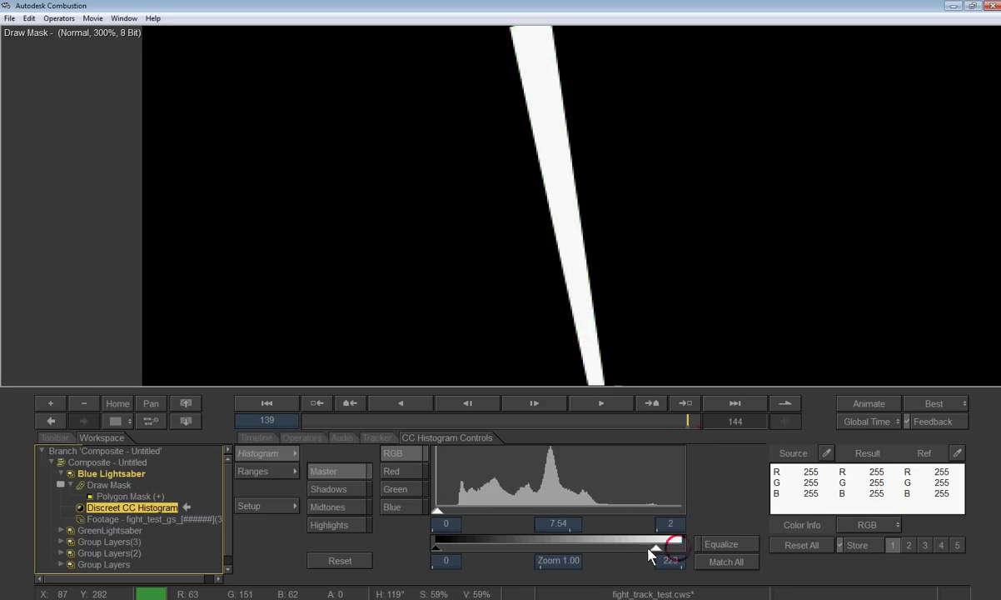
mouse_move(648, 548)
mouse_down()
mouse_move(532, 546)
mouse_move(700, 553)
mouse_up()
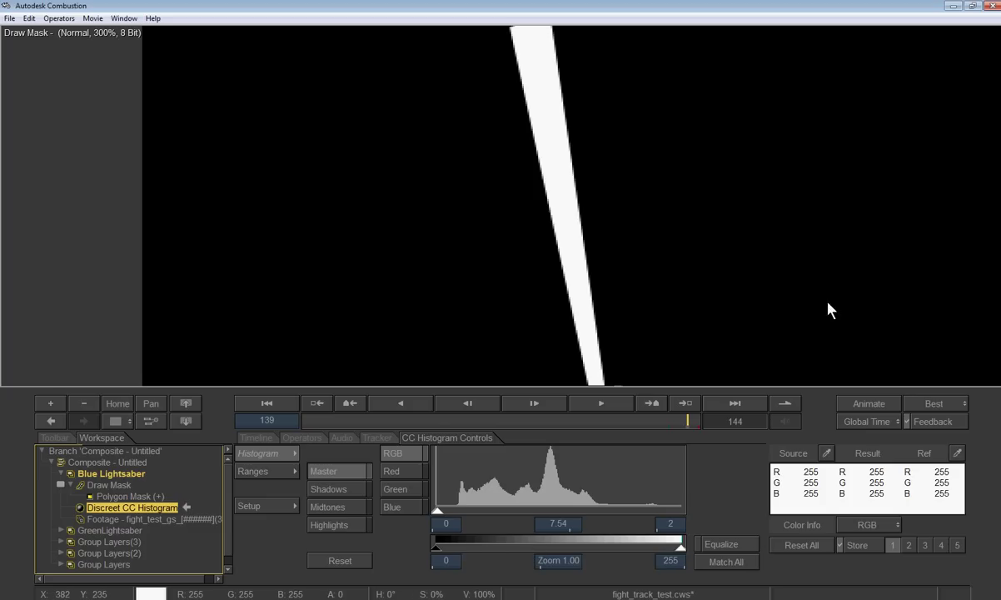
Show the main composite in the viewport at 200% zoom to examine the white blade over the fight scene.
click(77, 463)
right_click(79, 463)
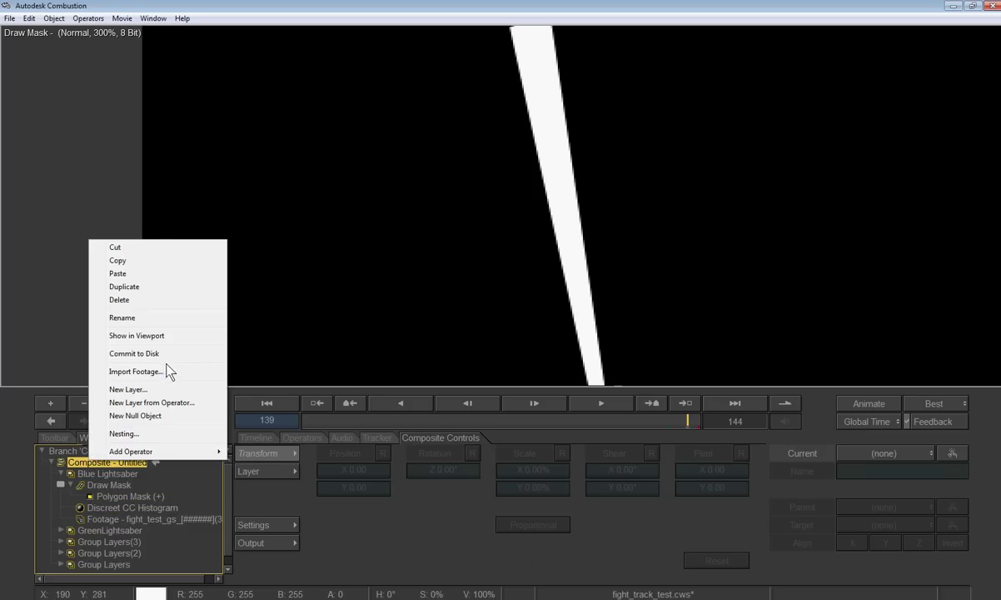
click(167, 336)
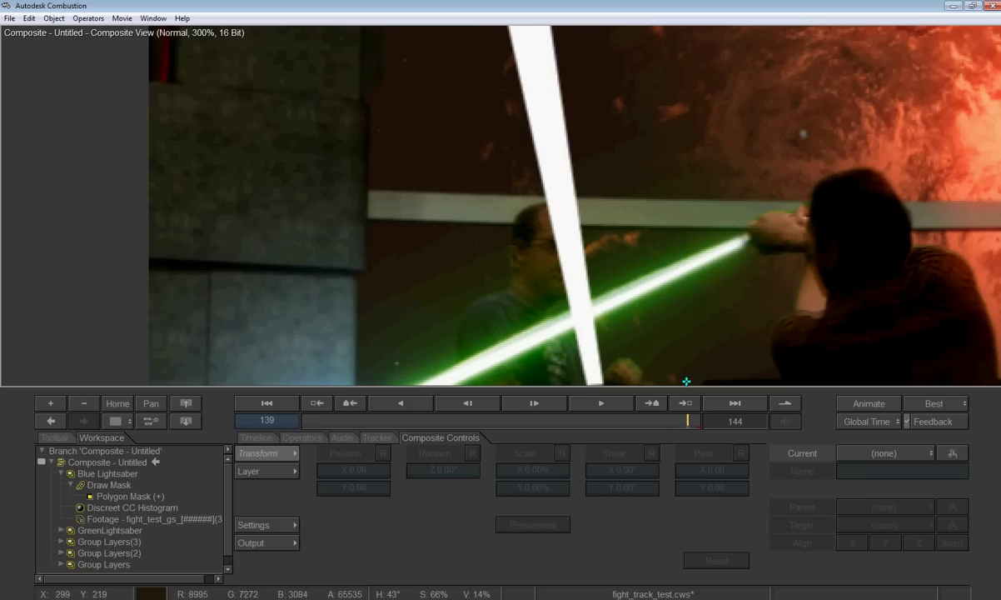
drag(648, 324, 617, 319)
key(minus)
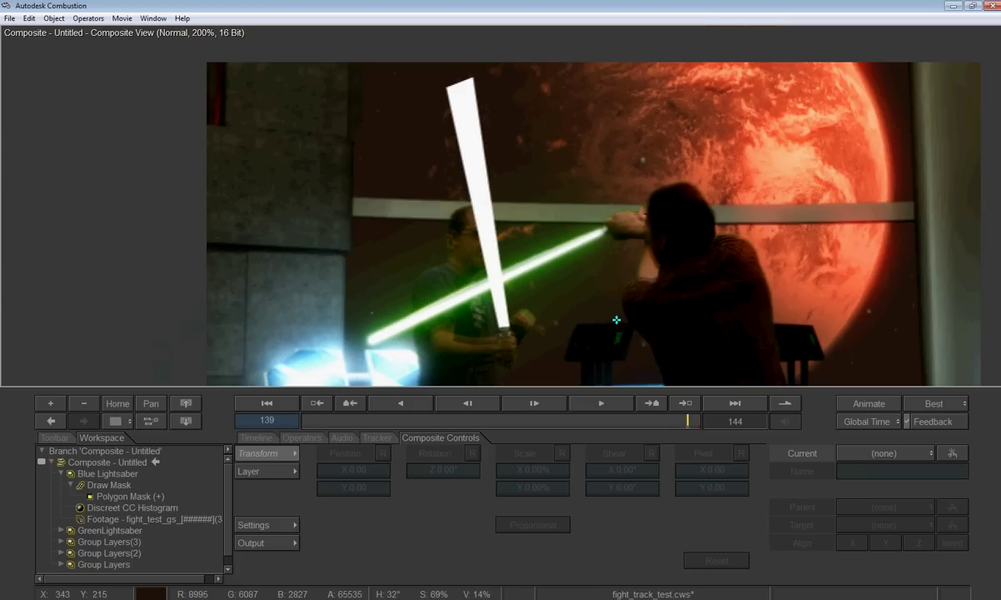
Add a Gaussian Blur operator with a radius of 3.20 to the Blue Lightsaber layer.
drag(590, 277, 593, 297)
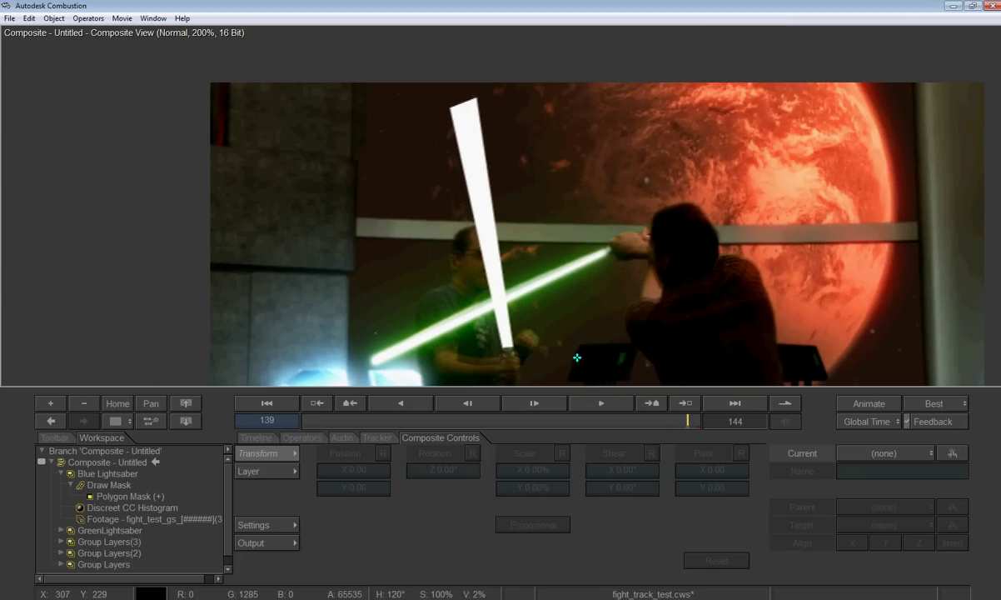
drag(577, 357, 586, 328)
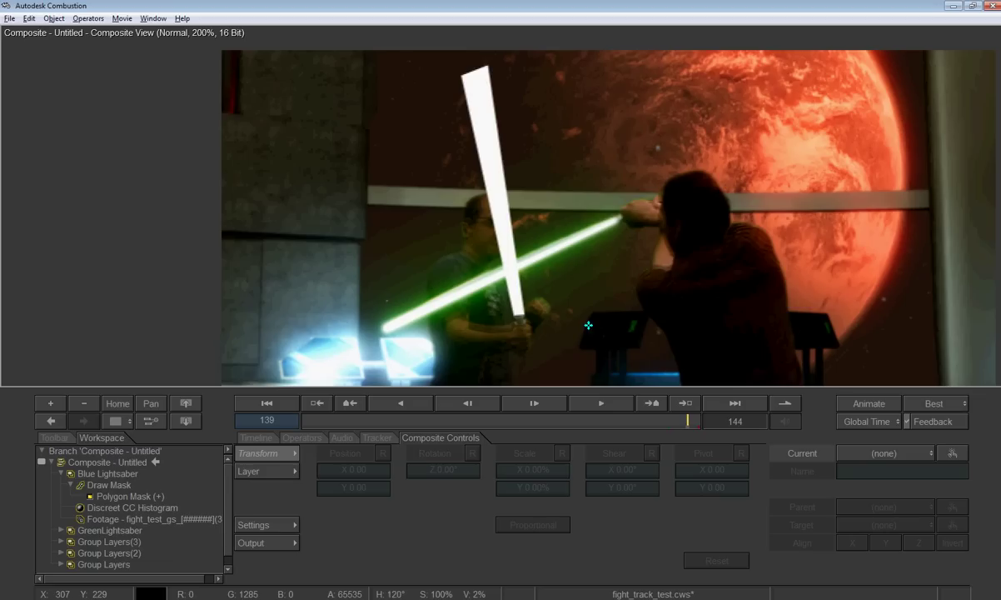
right_click(108, 476)
mouse_move(167, 464)
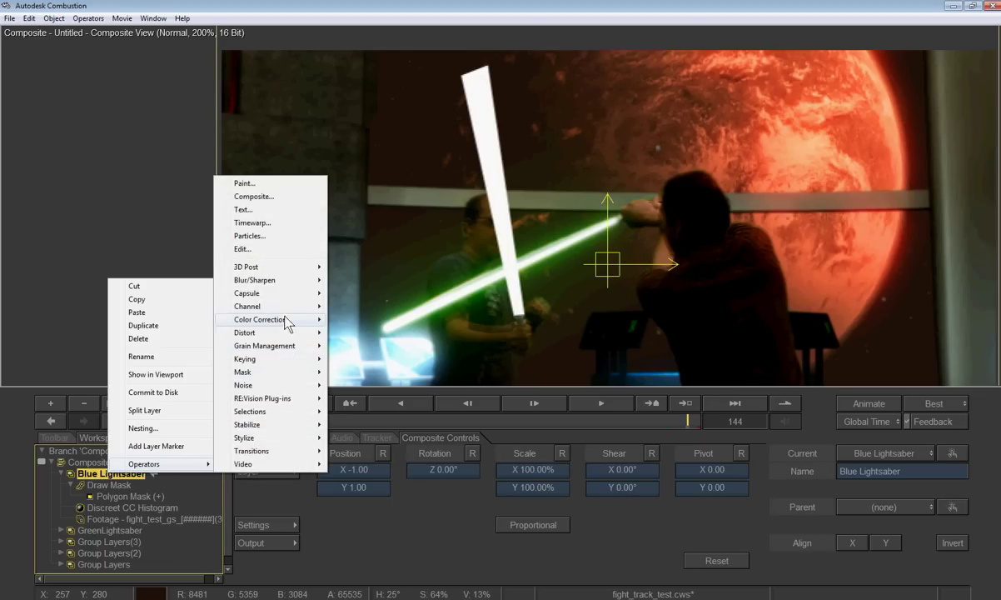
mouse_move(267, 280)
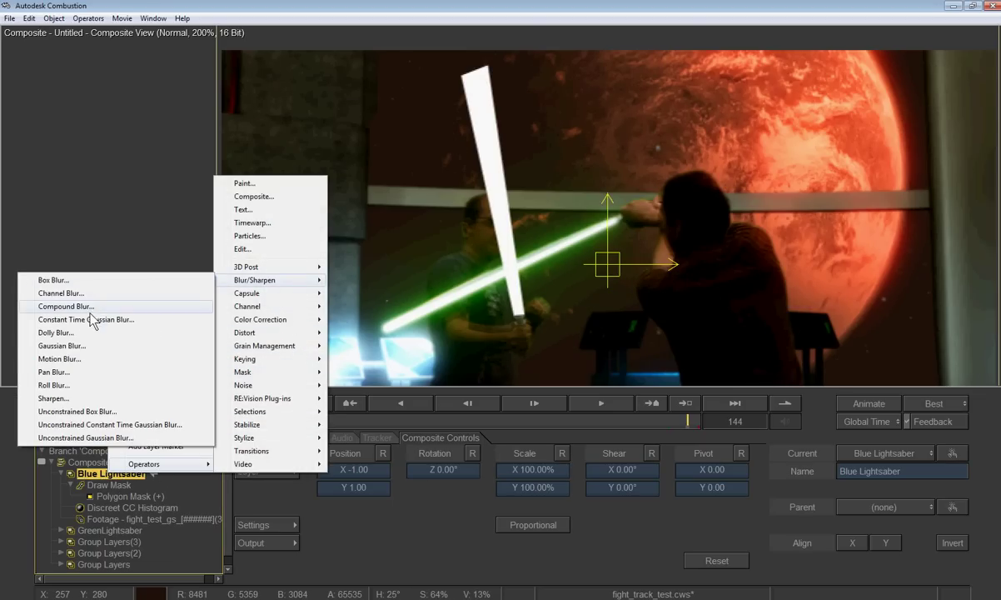
click(62, 346)
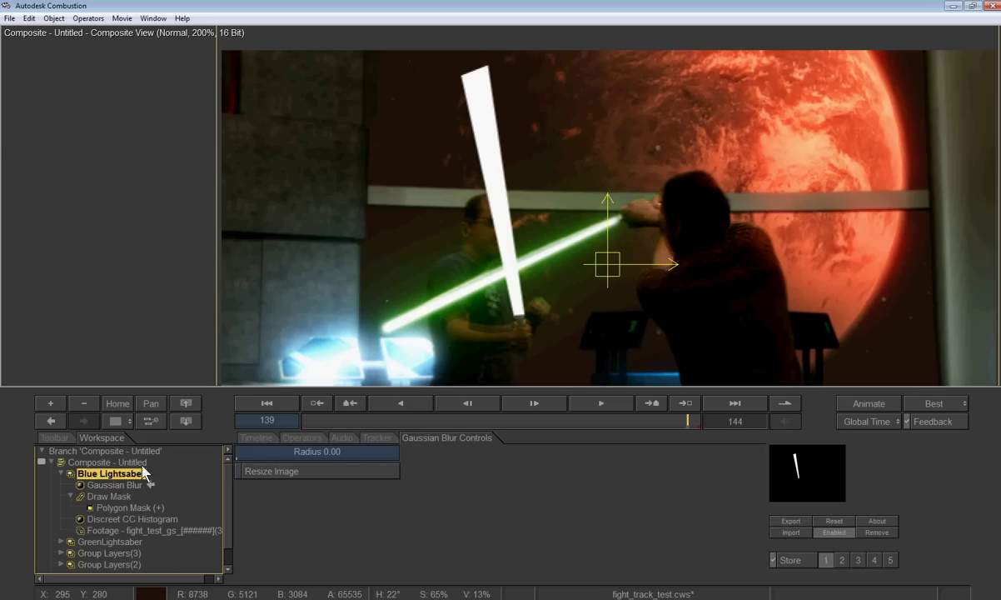
drag(316, 454, 244, 454)
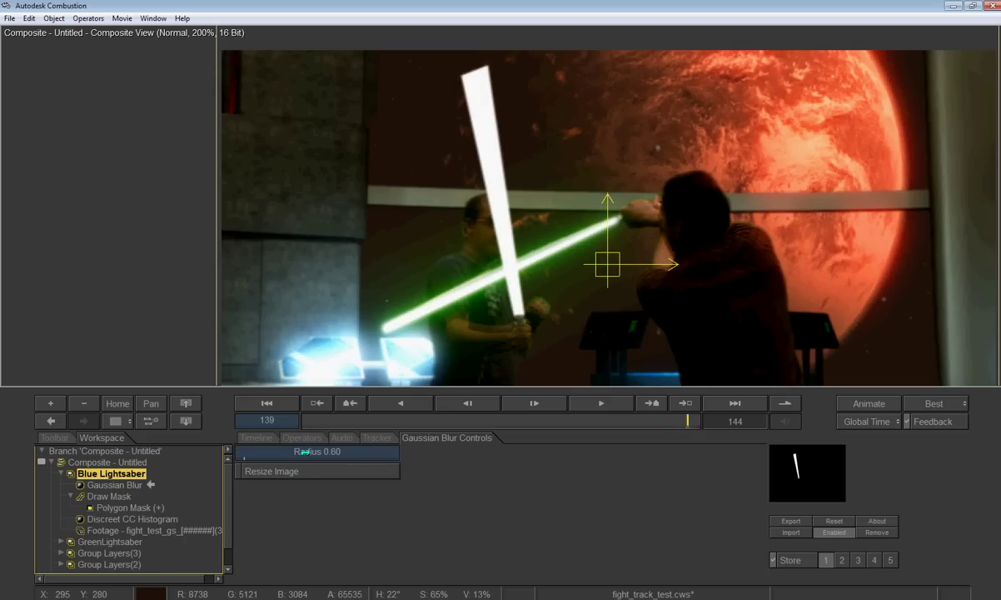
drag(305, 451, 330, 451)
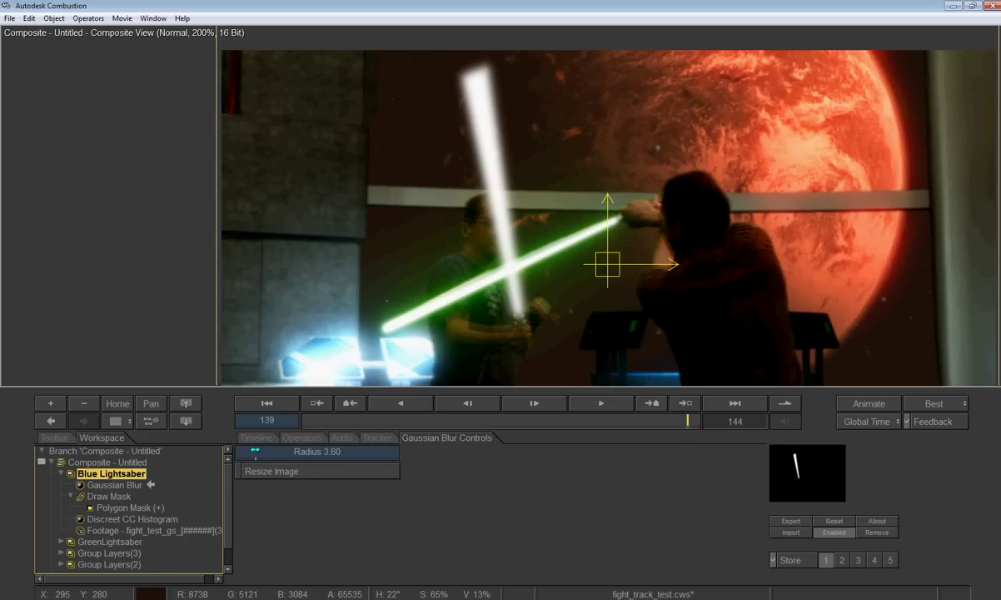
drag(257, 451, 253, 451)
Add a second Discreet CC Histogram to the Blue Lightsaber layer with Master input black 165, gamma 1.27 and input white 197.
right_click(126, 473)
mouse_move(143, 459)
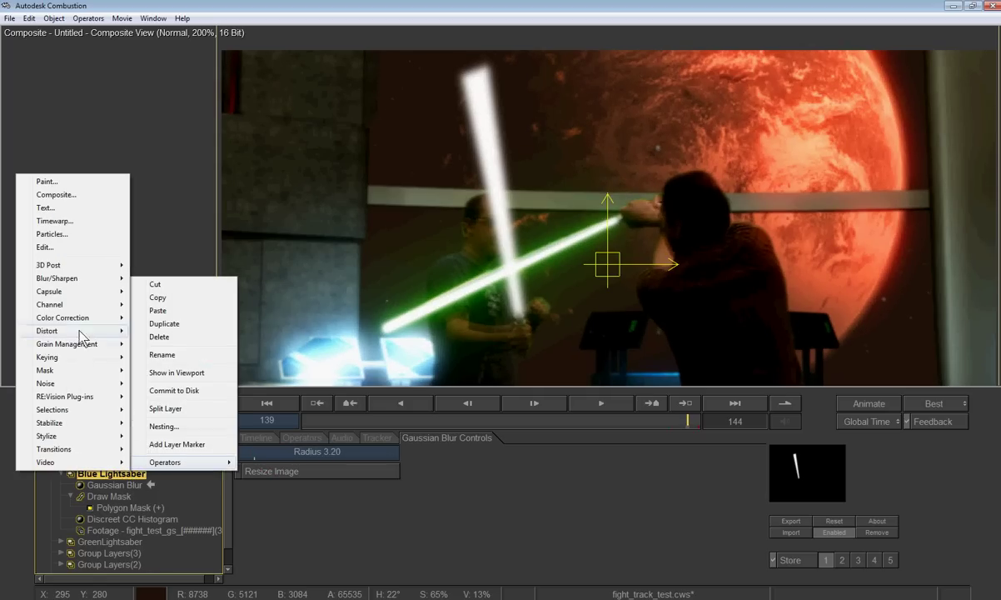
mouse_move(129, 318)
click(200, 383)
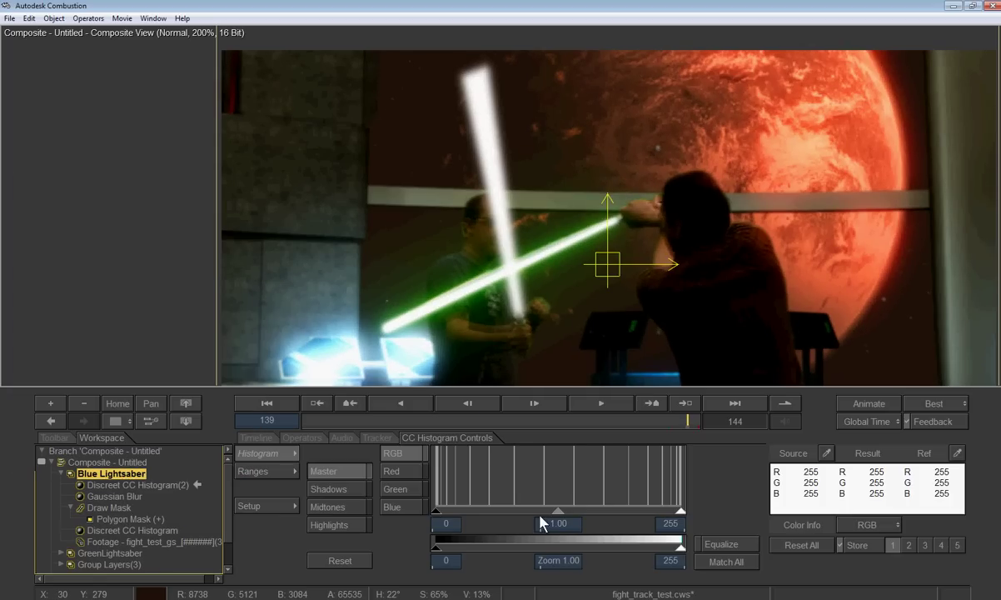
mouse_move(539, 520)
mouse_down()
mouse_move(501, 517)
mouse_move(548, 522)
mouse_up()
drag(436, 512, 441, 512)
drag(537, 518, 594, 519)
drag(678, 511, 626, 512)
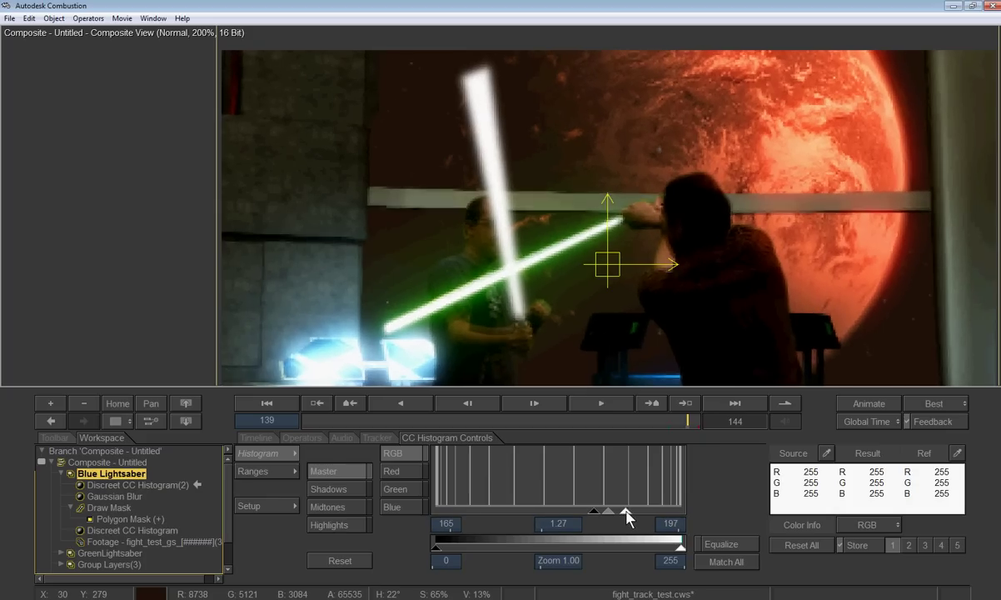
Set the Blue Lightsaber layer's Gaussian Blur radius to 1.70 and duplicate the layer.
click(139, 497)
drag(258, 456, 247, 454)
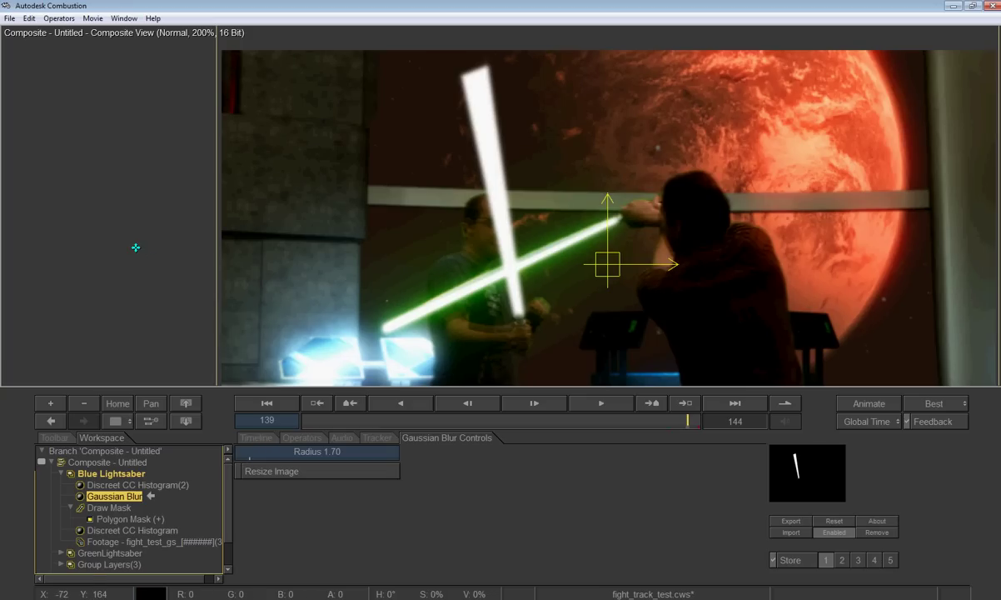
click(118, 477)
right_click(117, 474)
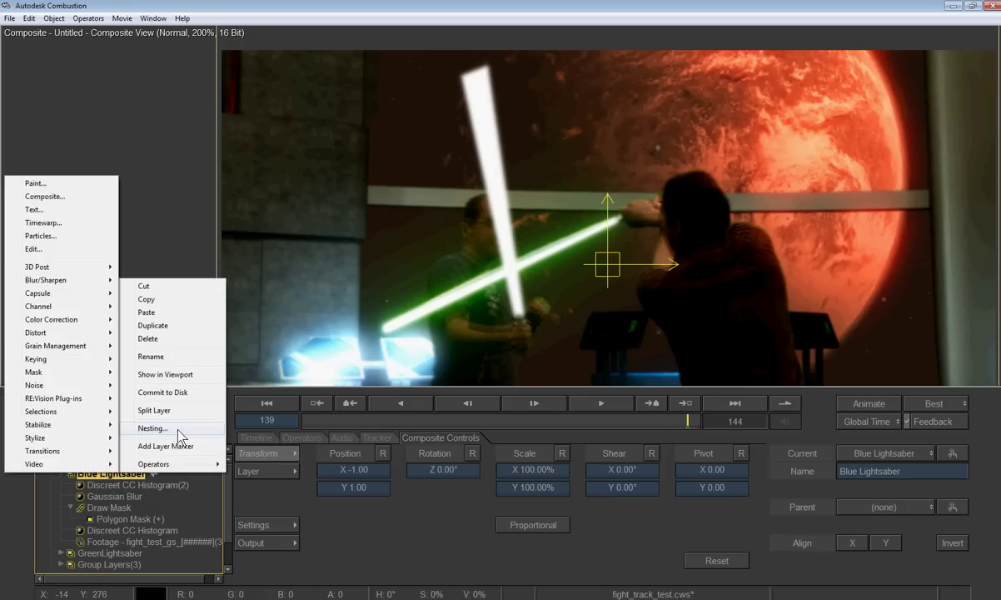
click(169, 329)
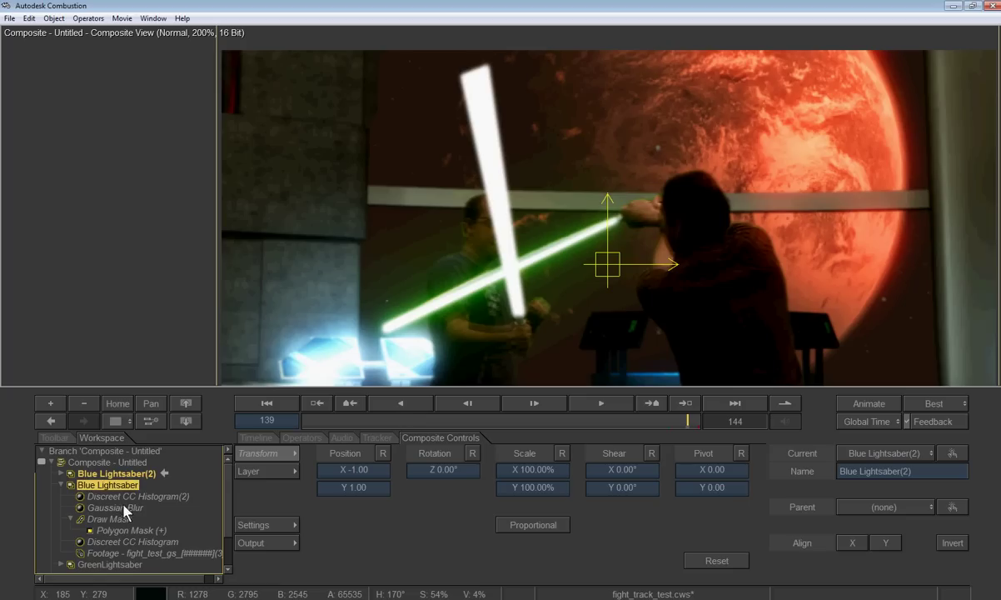
Add a Gaussian Blur operator with a radius of 9.30 to the duplicated Blue Lightsaber(2) layer.
click(125, 474)
right_click(126, 477)
mouse_move(171, 463)
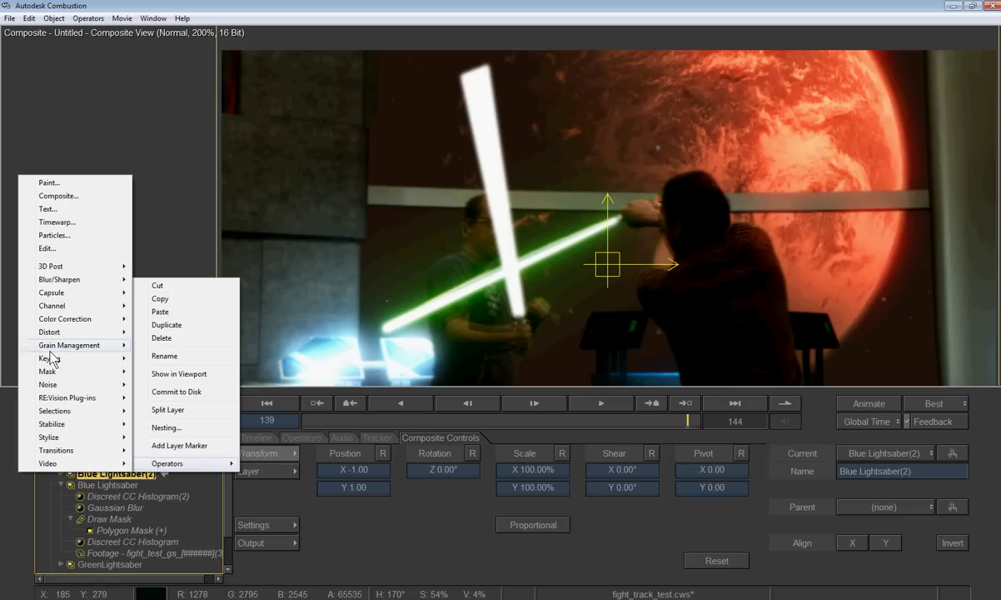
mouse_move(77, 287)
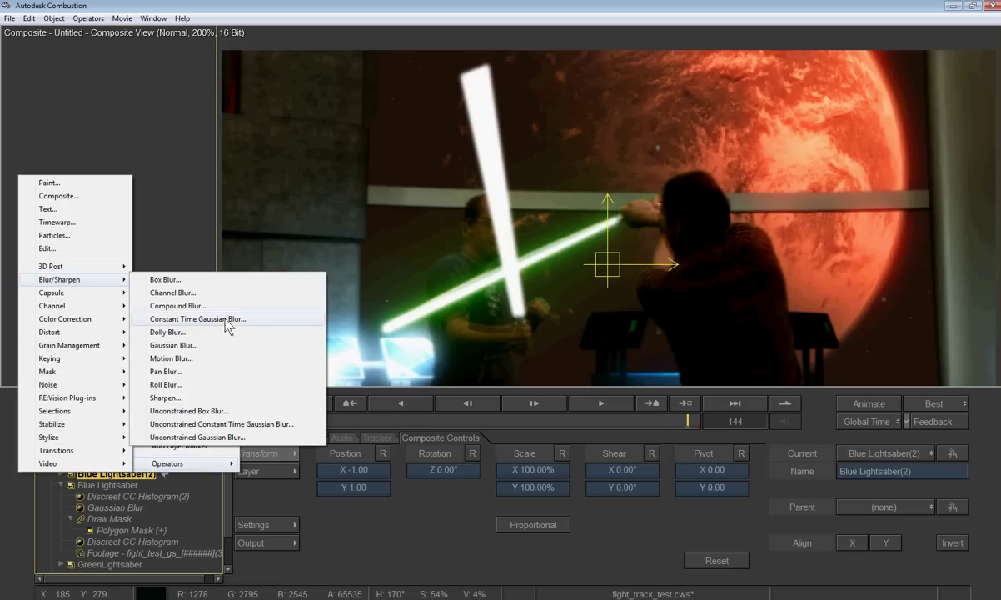
click(181, 346)
drag(317, 452, 374, 450)
Add a Balance color correction to Blue Lightsaber(2) with Red -52%, Green -54% and Blue 23%.
right_click(126, 448)
mouse_move(149, 437)
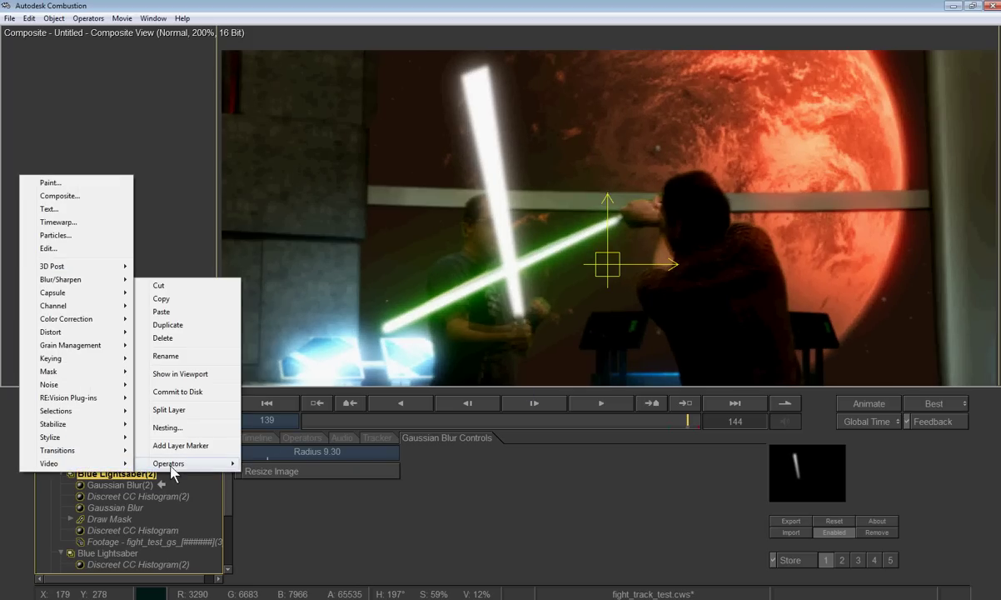
mouse_move(67, 319)
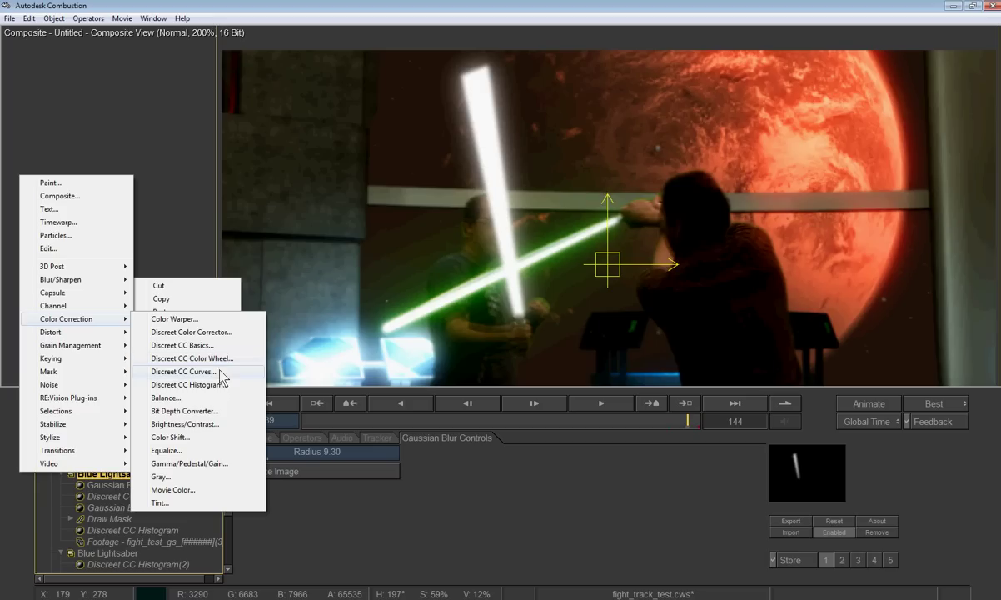
click(182, 400)
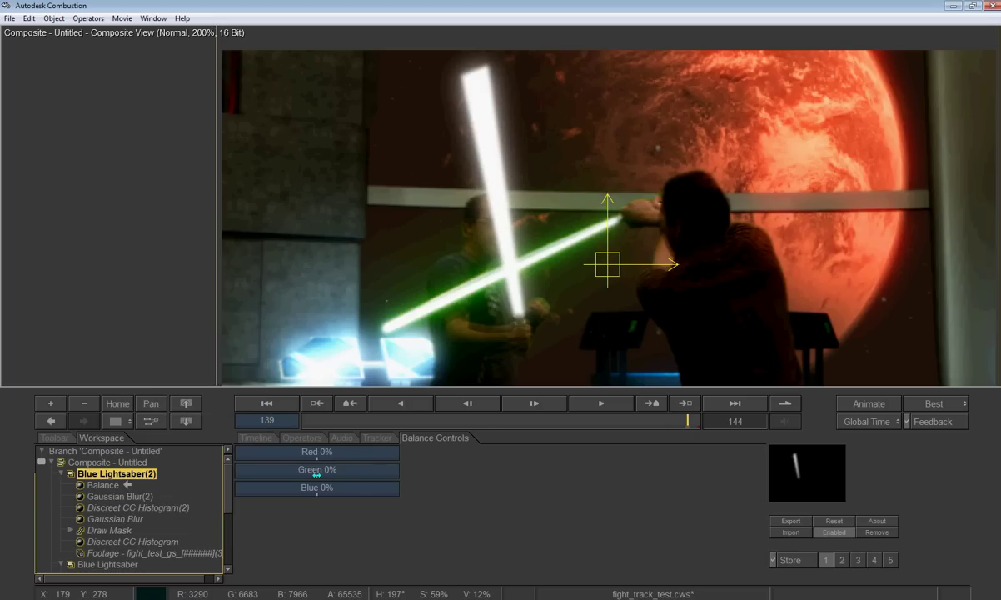
drag(313, 458, 265, 470)
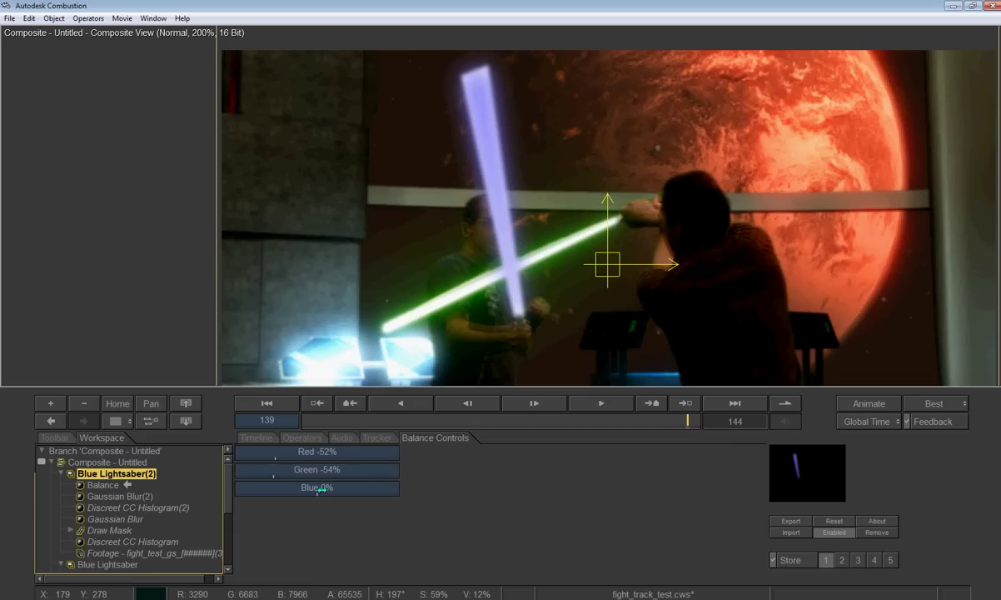
drag(319, 490, 340, 490)
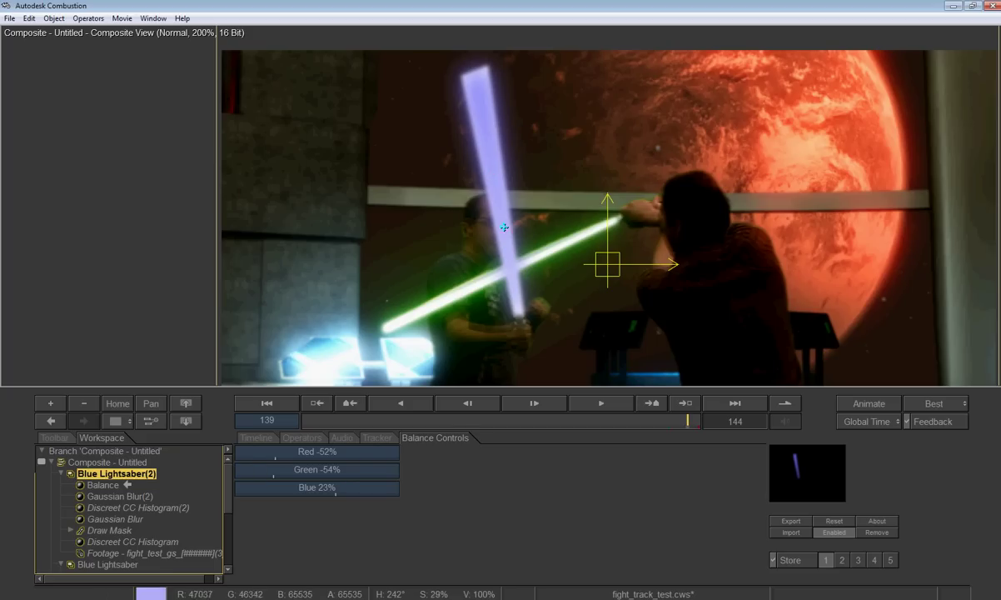
Set the transfer mode of the Blue Lightsaber(2) layer to Screen.
click(113, 473)
click(267, 472)
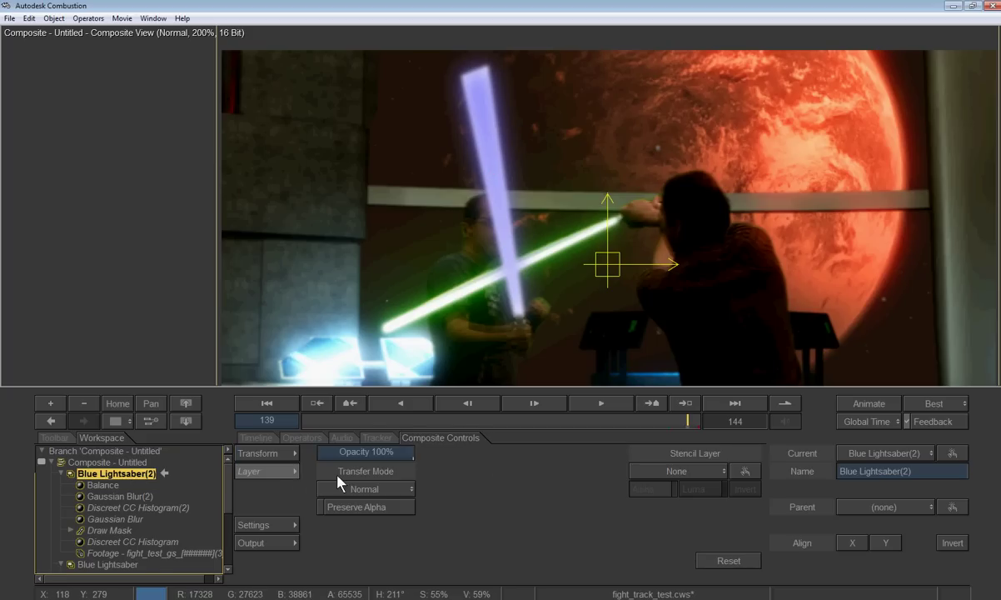
click(364, 489)
click(345, 263)
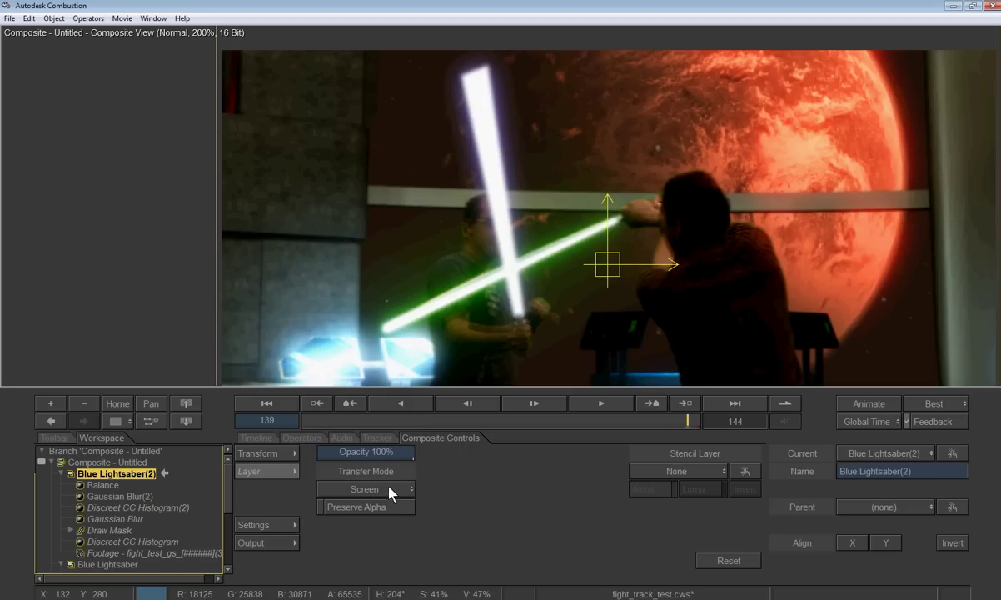
Duplicate the Blue Lightsaber(2) layer and add a Gaussian Blur with a radius of 13.80 to the copy.
right_click(99, 481)
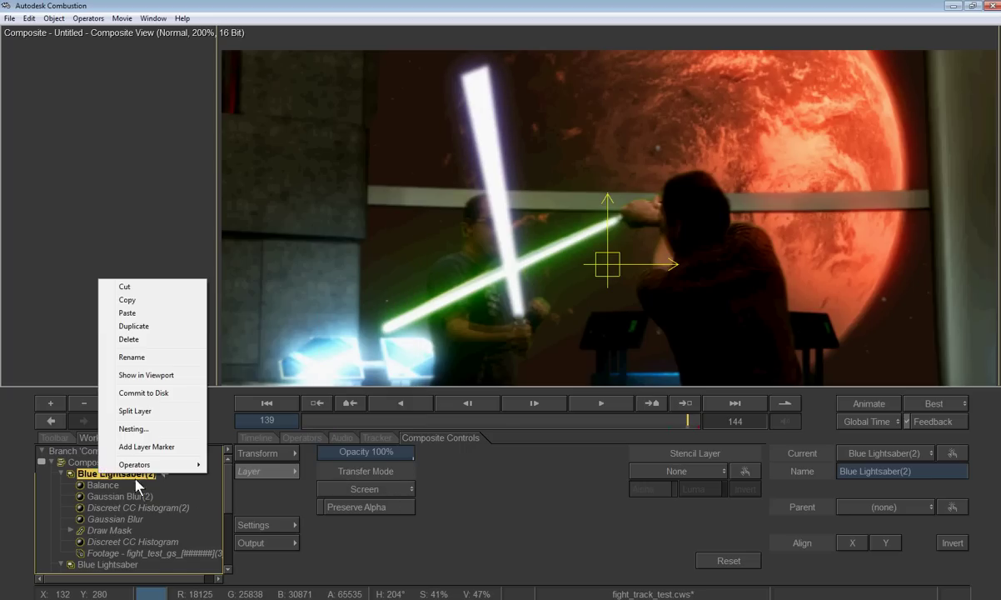
click(141, 321)
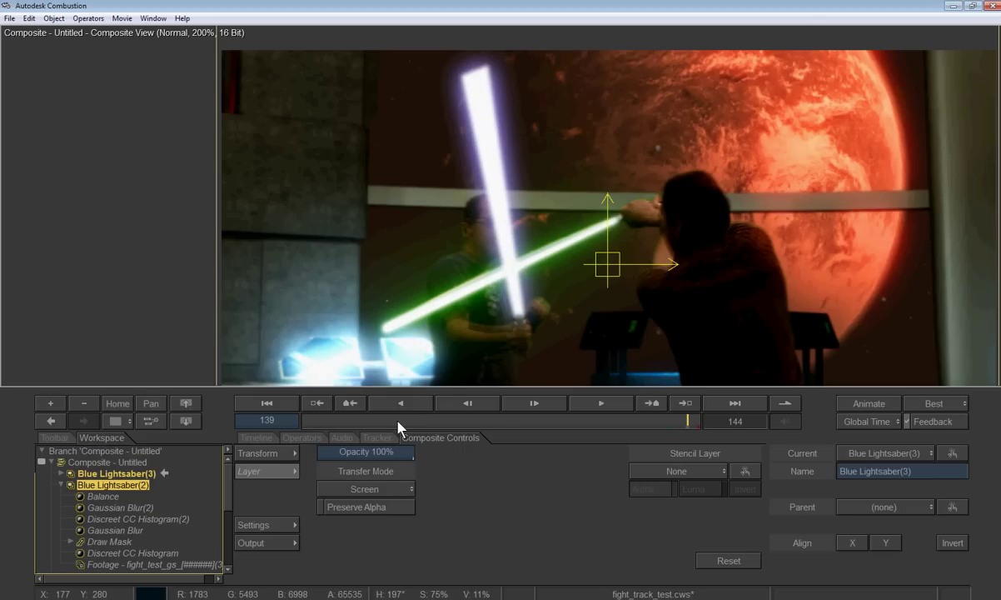
right_click(129, 478)
mouse_move(166, 464)
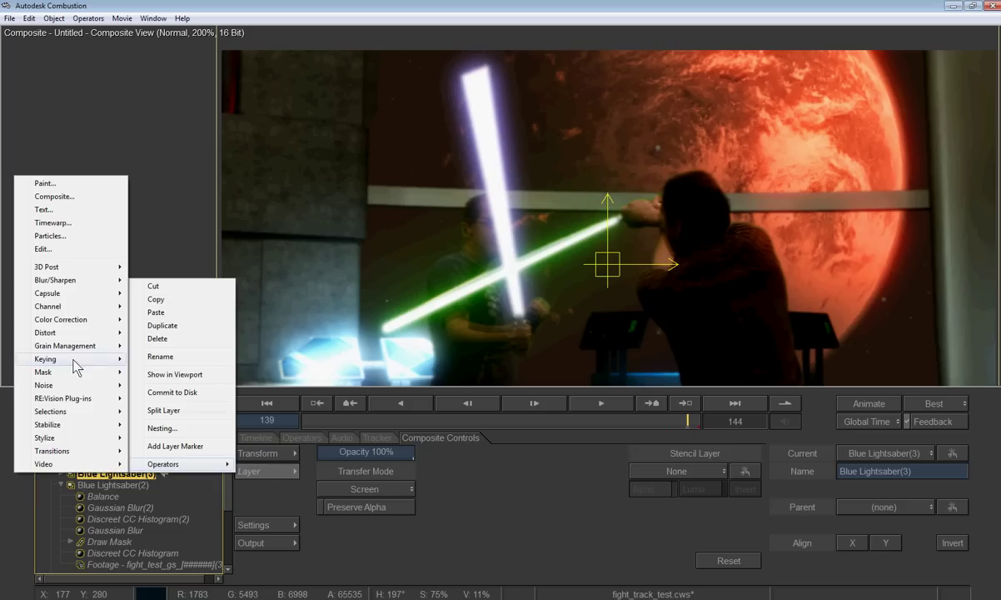
mouse_move(65, 281)
click(183, 346)
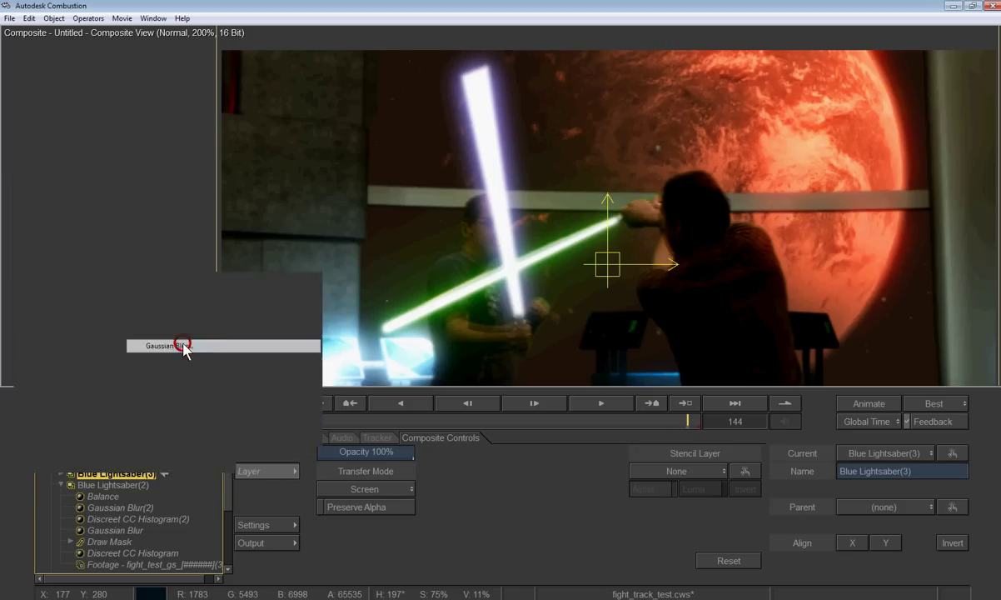
drag(325, 453, 404, 449)
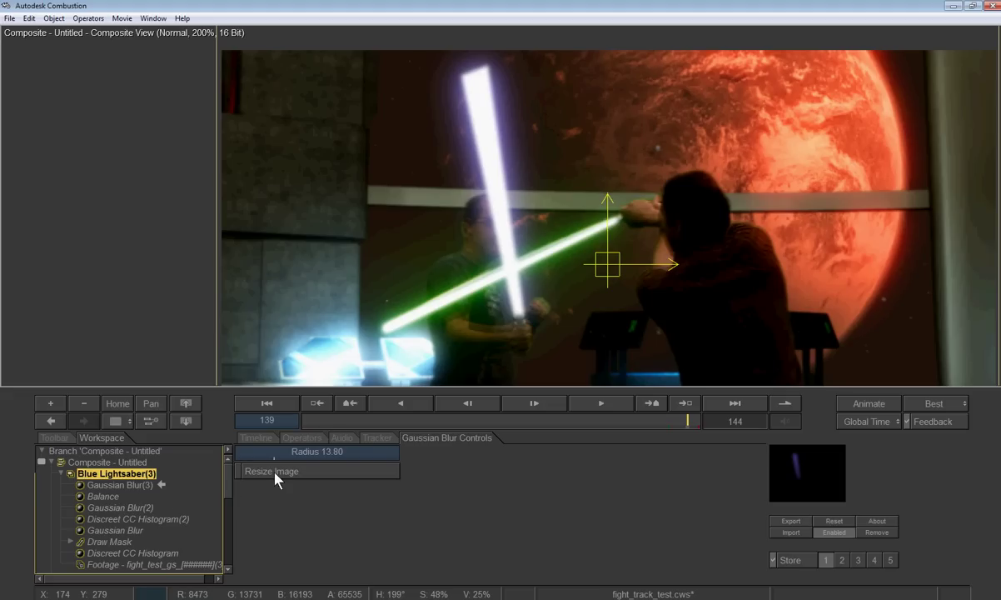
Add a Balance operator to Blue Lightsaber(3) with Red -52%, Green -29% and Blue 31%, and play back the glow.
right_click(119, 476)
mouse_move(204, 458)
mouse_move(71, 319)
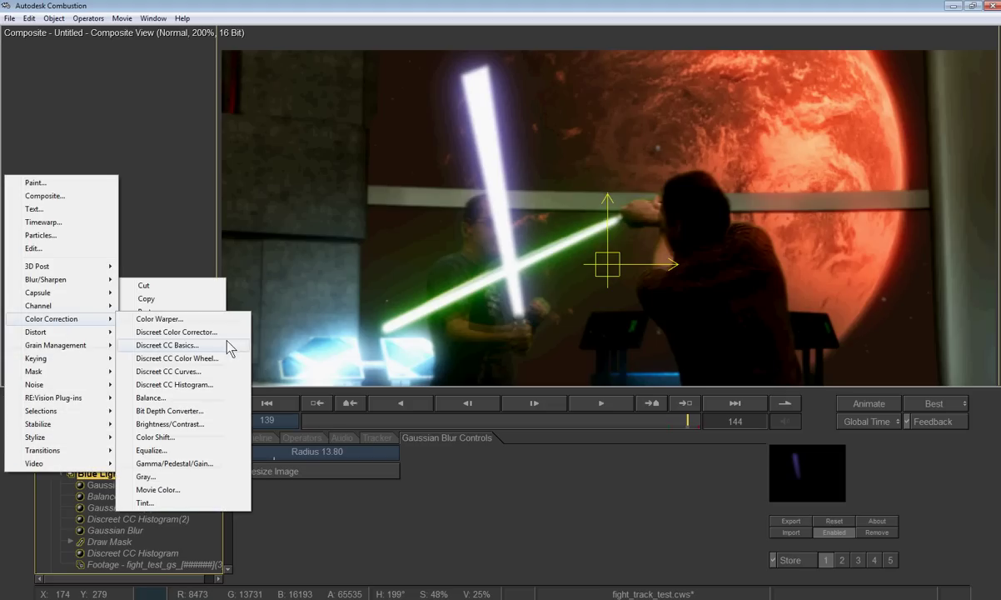
click(159, 397)
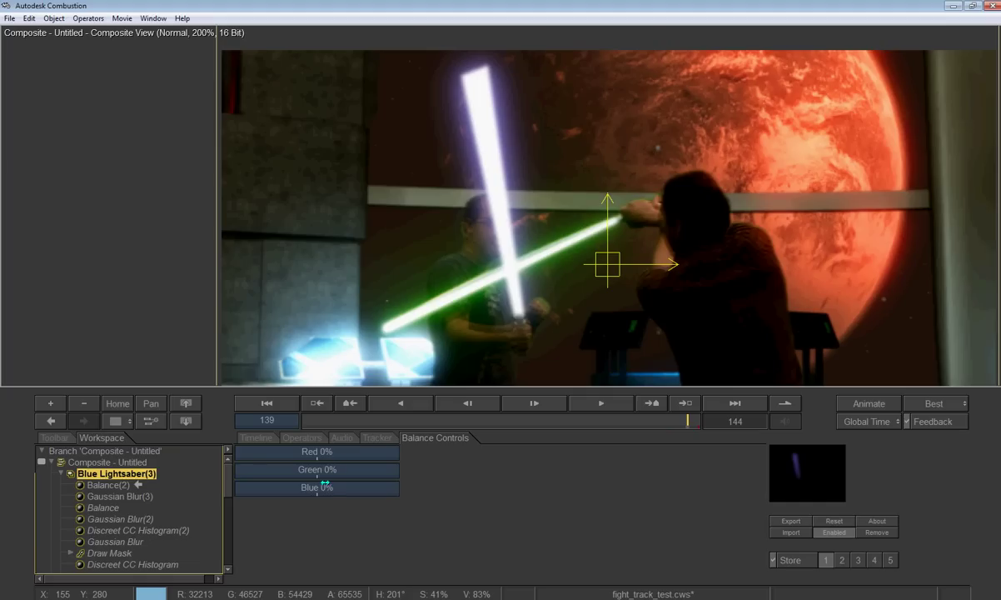
drag(325, 483, 341, 485)
drag(316, 452, 297, 469)
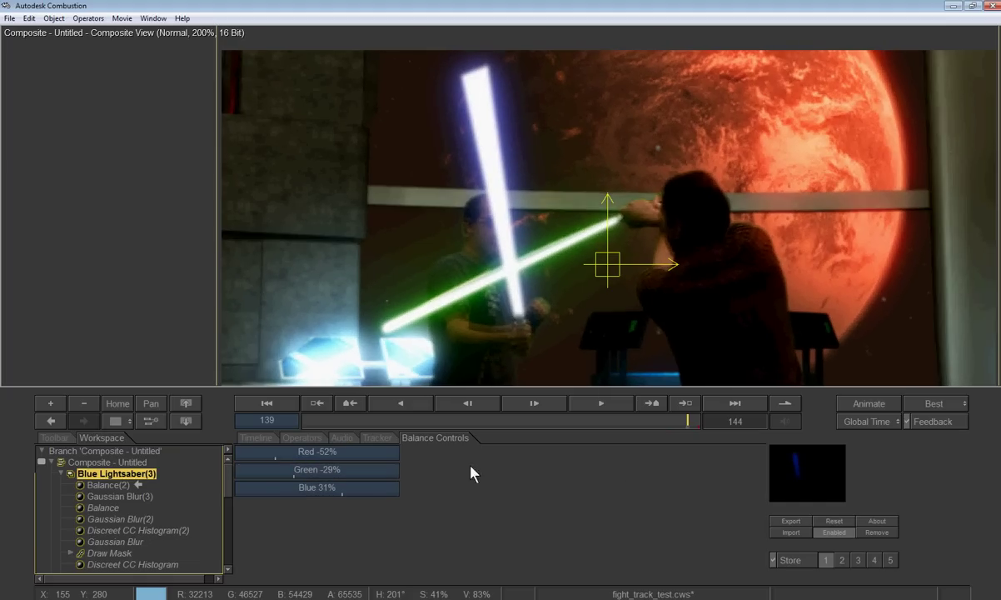
click(602, 404)
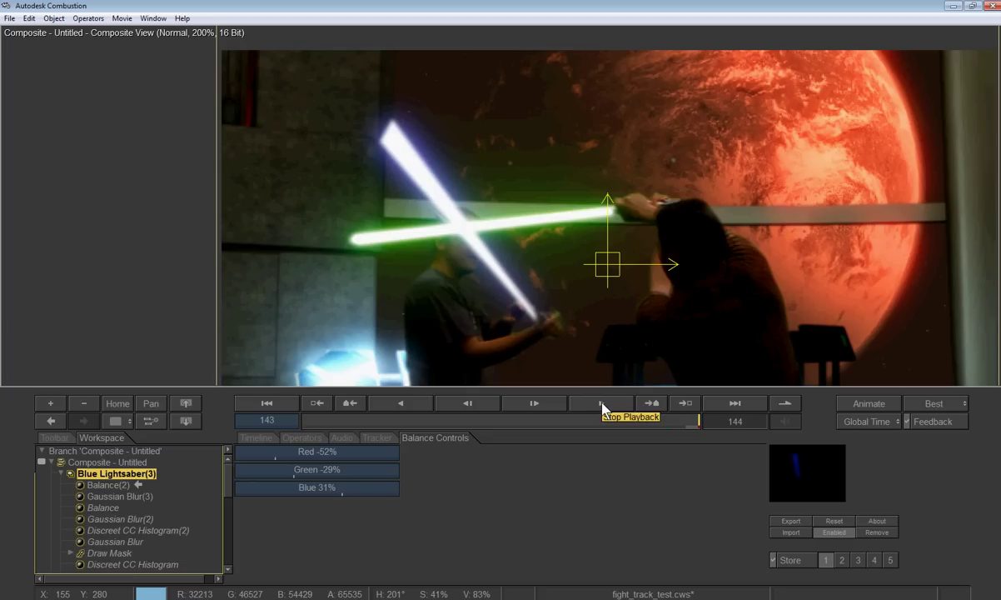
click(602, 405)
Nest the three selected Blue Lightsaber layers into a new composite named Blue Lightsaber.
click(71, 473)
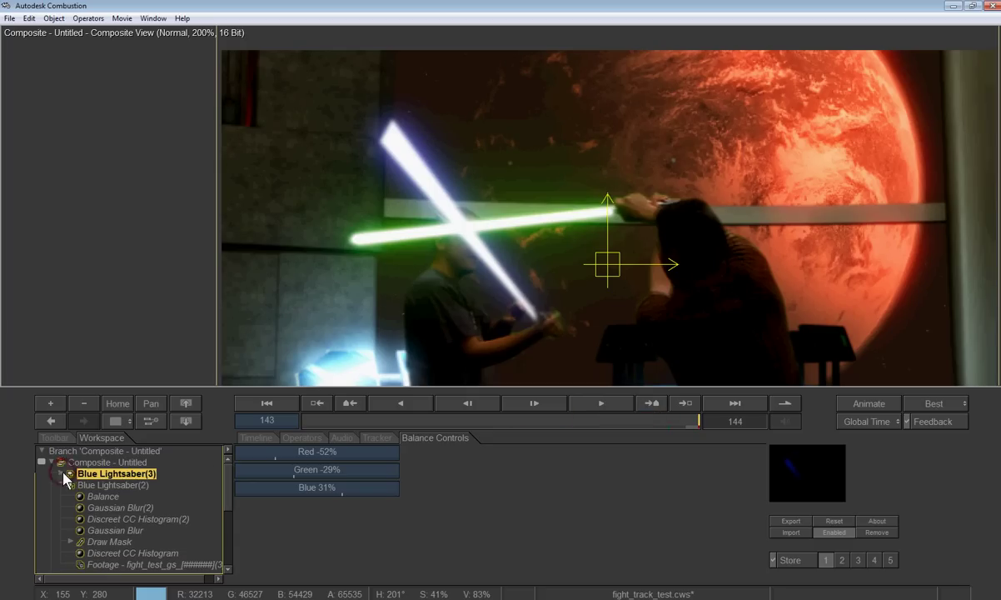
click(116, 498)
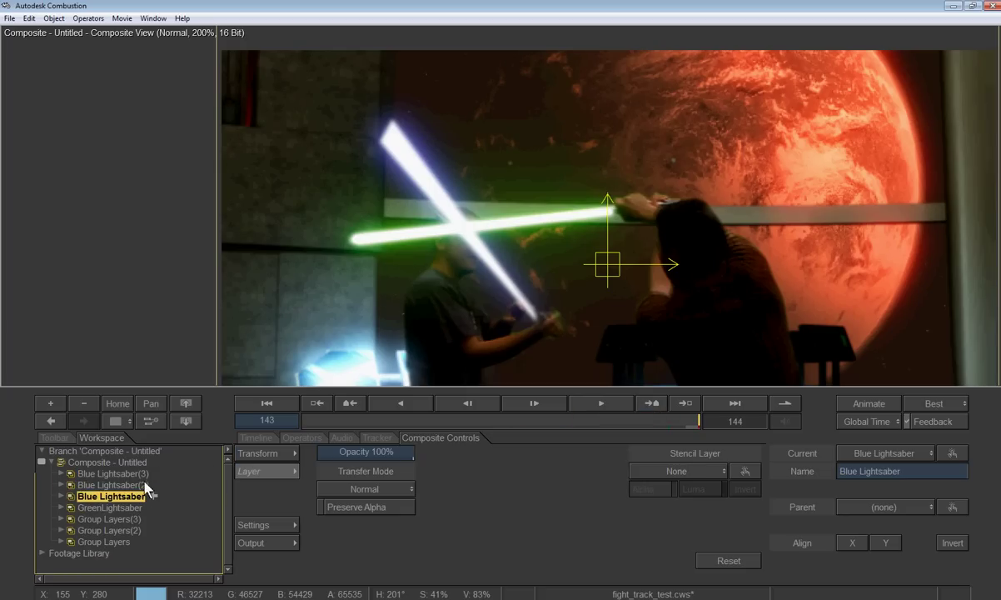
shift+click(141, 473)
right_click(142, 473)
mouse_move(210, 470)
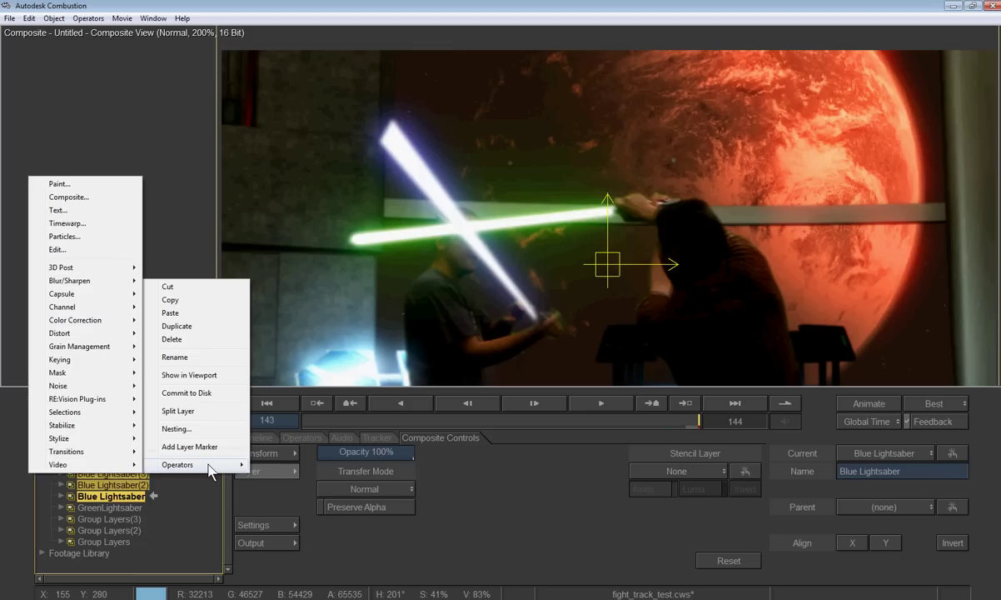
click(192, 428)
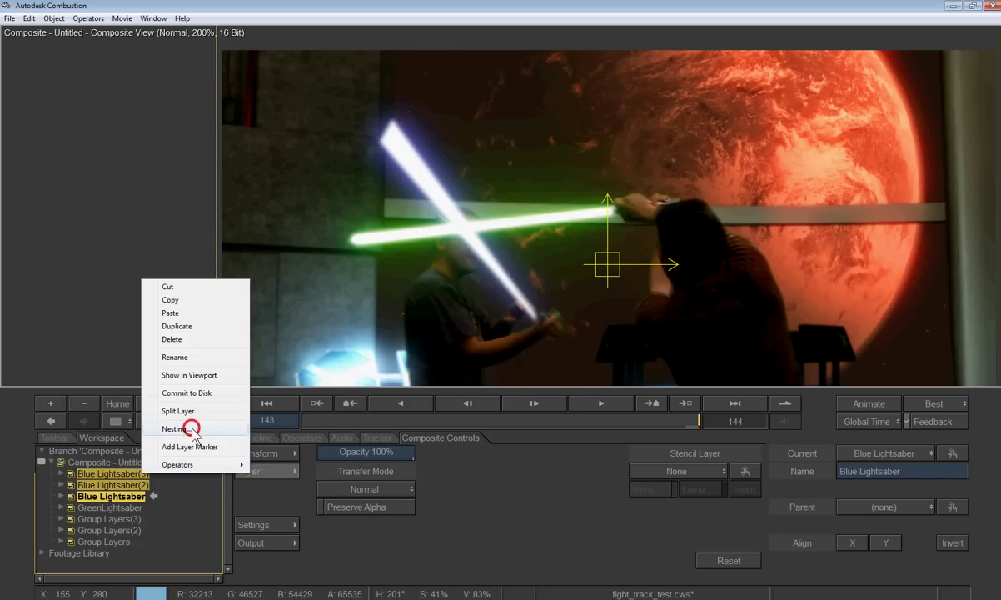
click(372, 333)
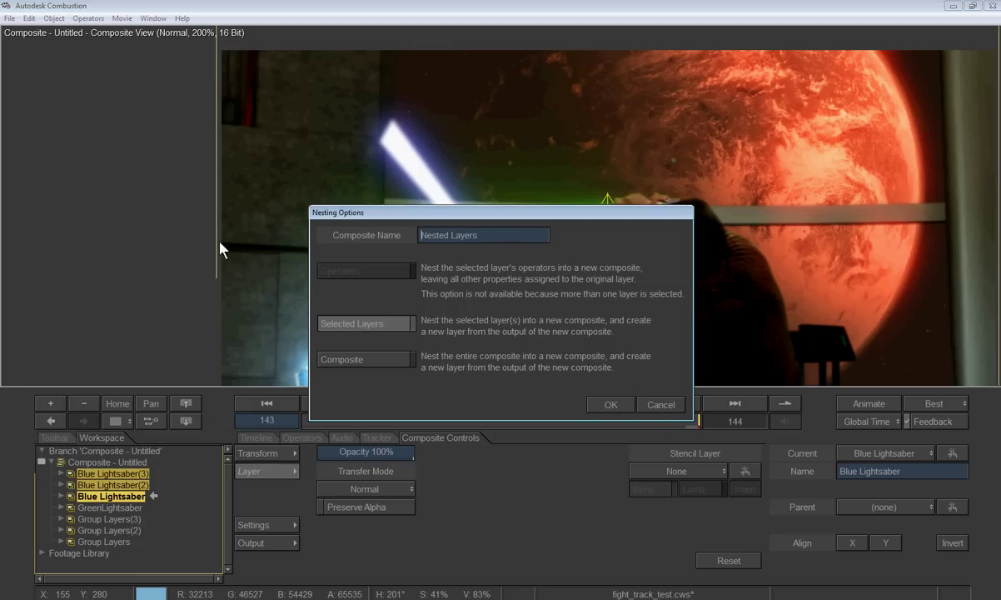
click(537, 235)
text(Blue Lightsaber)
key(Return)
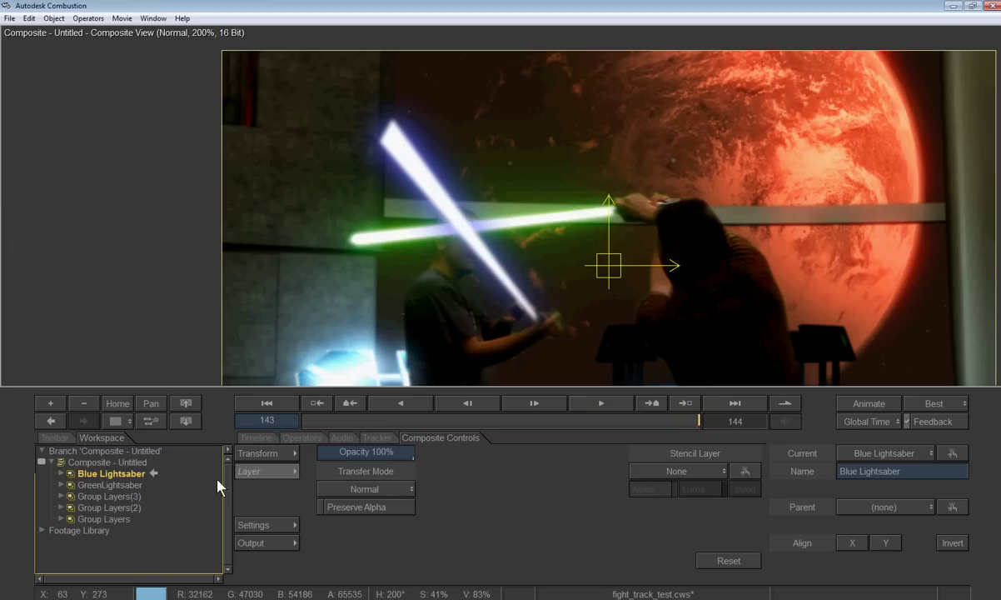
Add a Discreet CC Histogram to the nested Blue Lightsaber layer with master input black at 131 and gamma at 1.32.
right_click(119, 477)
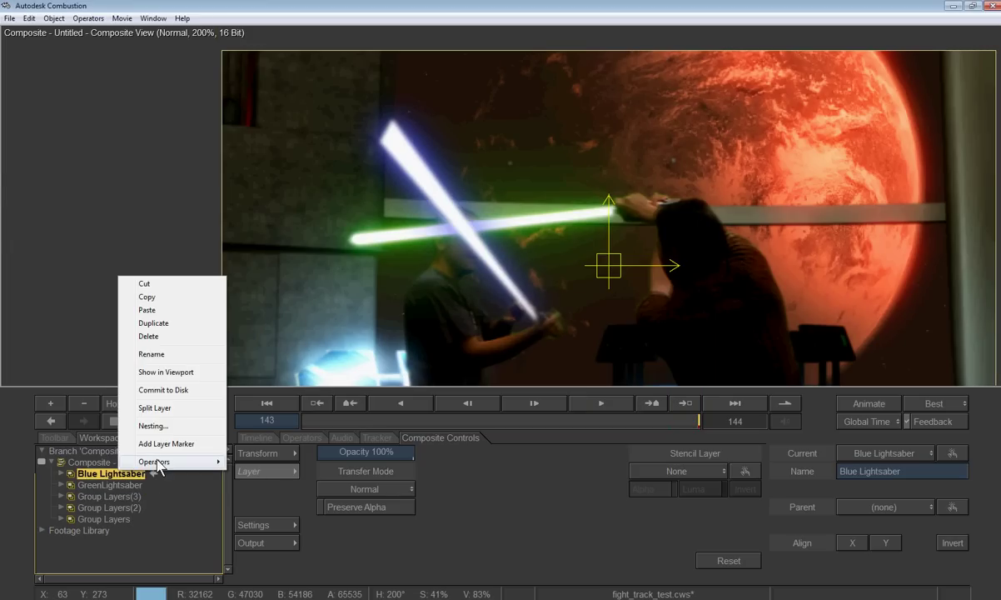
mouse_move(150, 489)
mouse_move(70, 321)
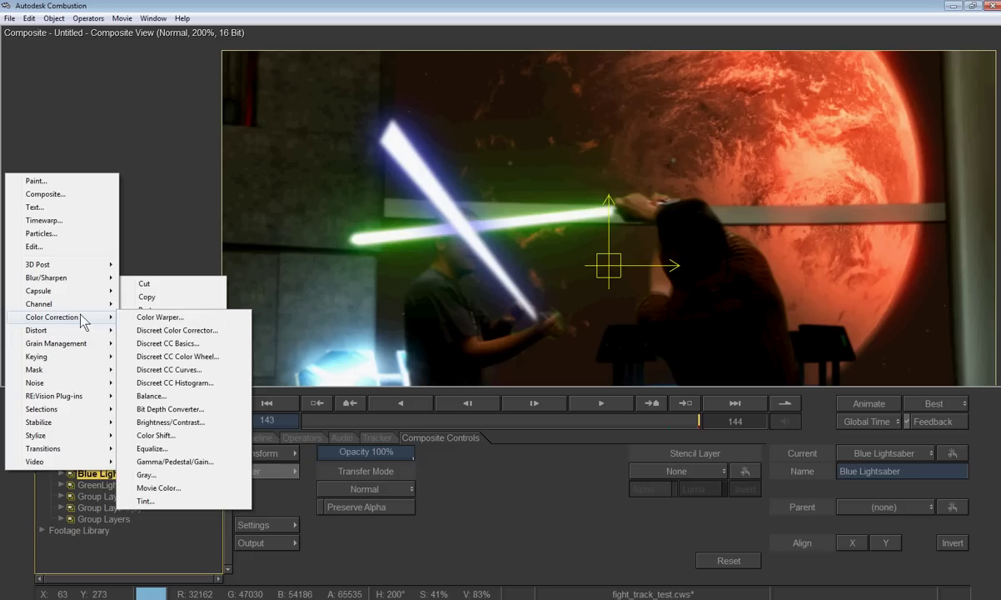
click(187, 379)
mouse_move(560, 518)
mouse_down()
mouse_move(483, 517)
mouse_move(595, 510)
mouse_move(553, 512)
mouse_up()
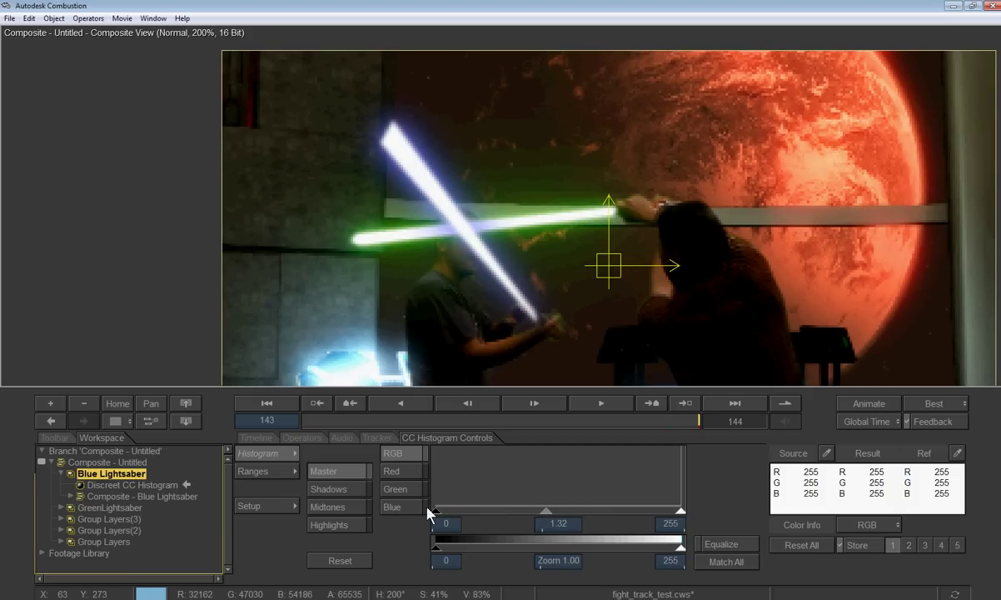
drag(438, 517, 550, 514)
drag(456, 514, 562, 512)
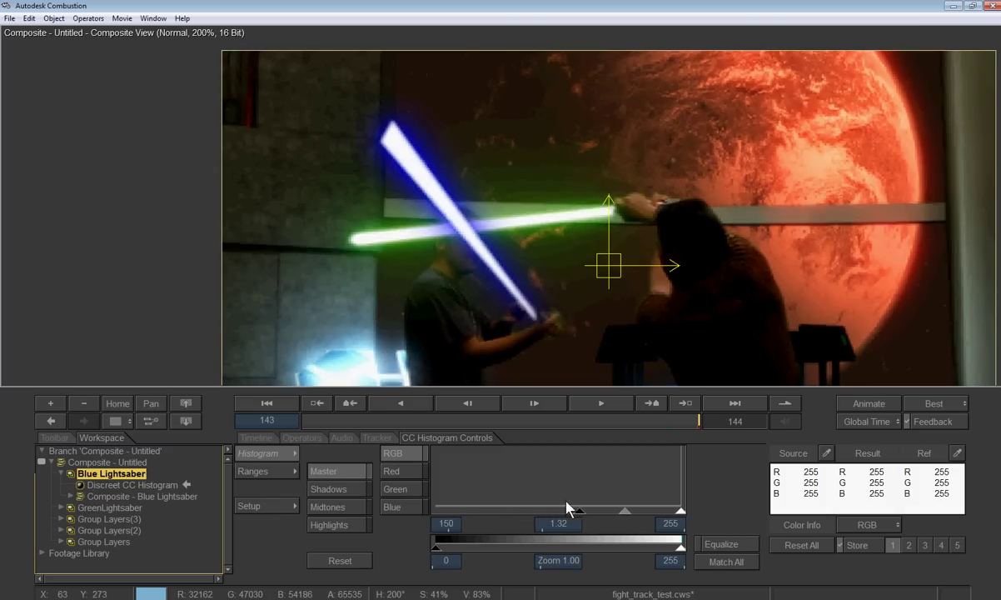
key(plus)
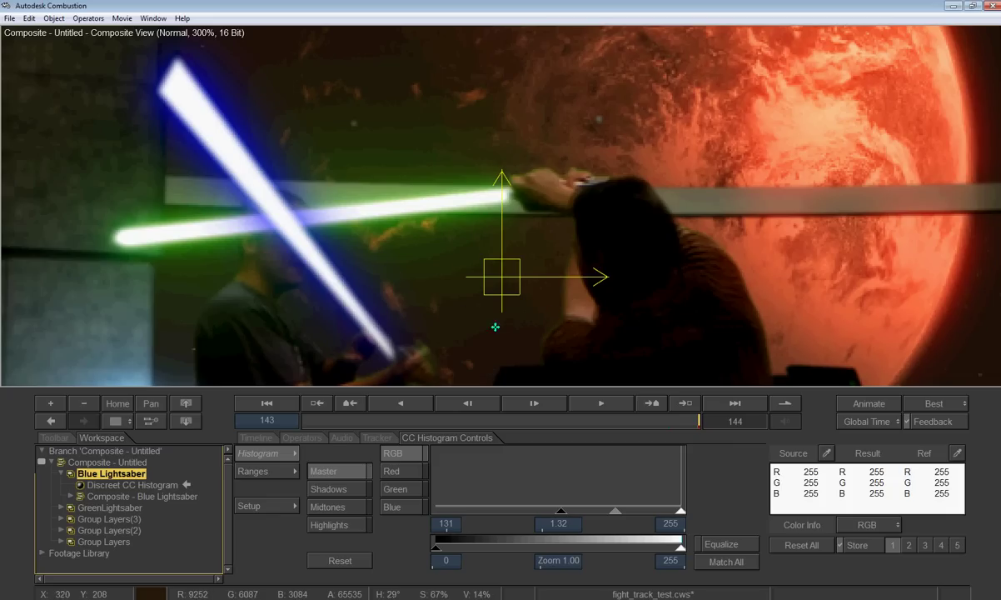
drag(430, 284, 618, 292)
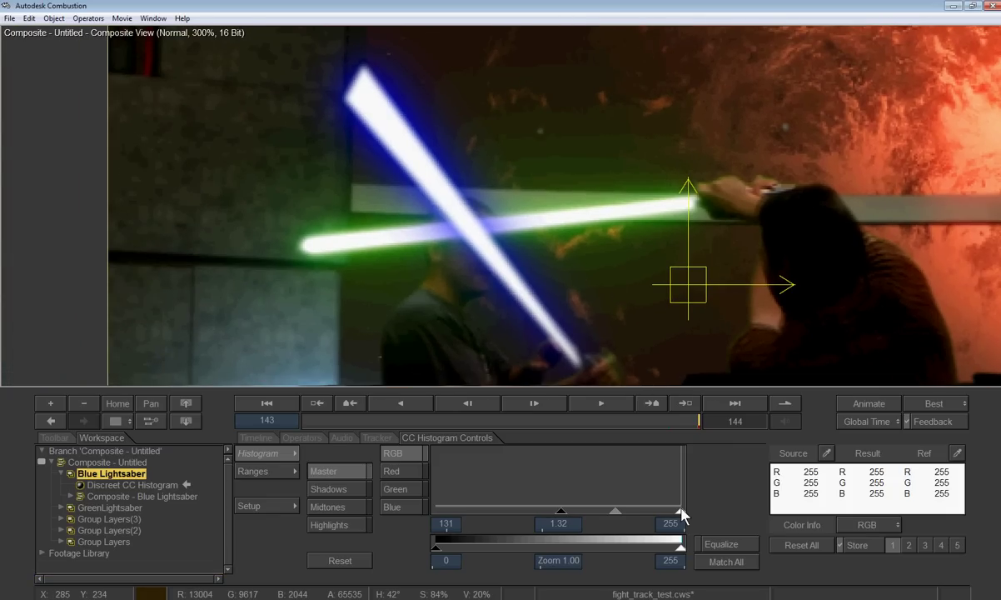
Set the Blue Lightsaber histogram's master input white to 206 and its gamma to 0.90.
drag(681, 511, 633, 512)
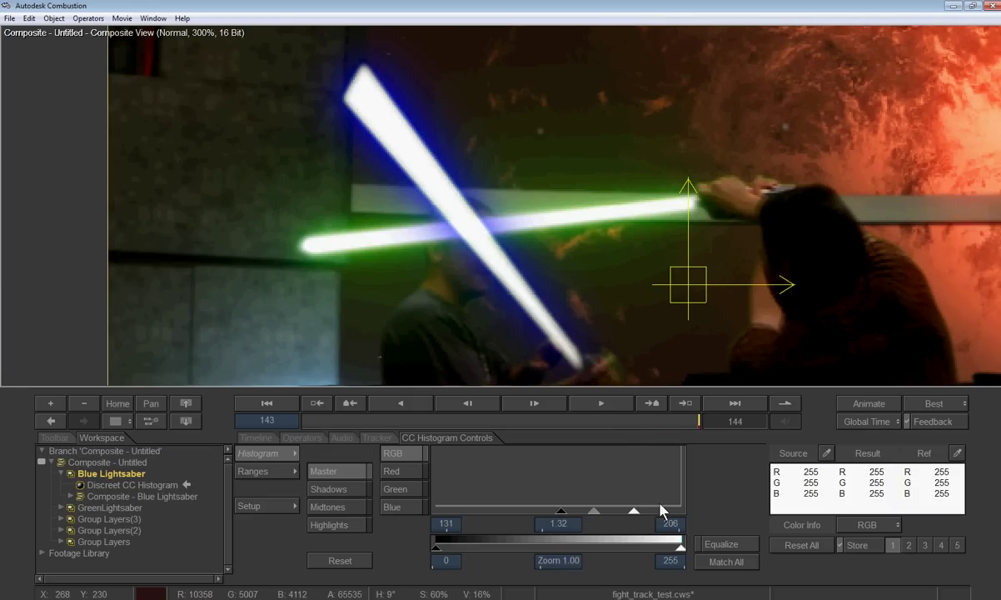
drag(593, 513, 689, 521)
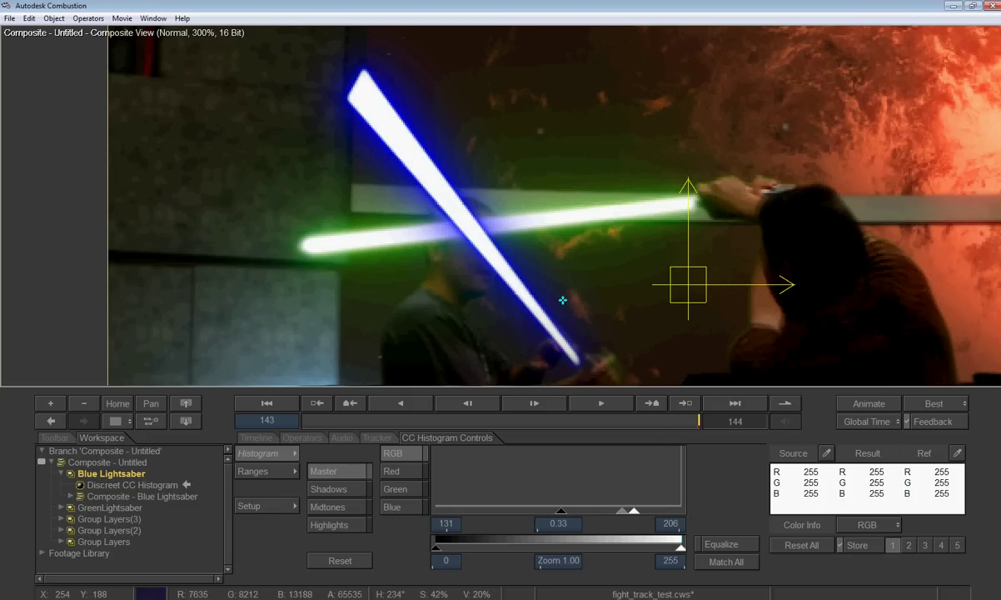
drag(629, 515, 435, 512)
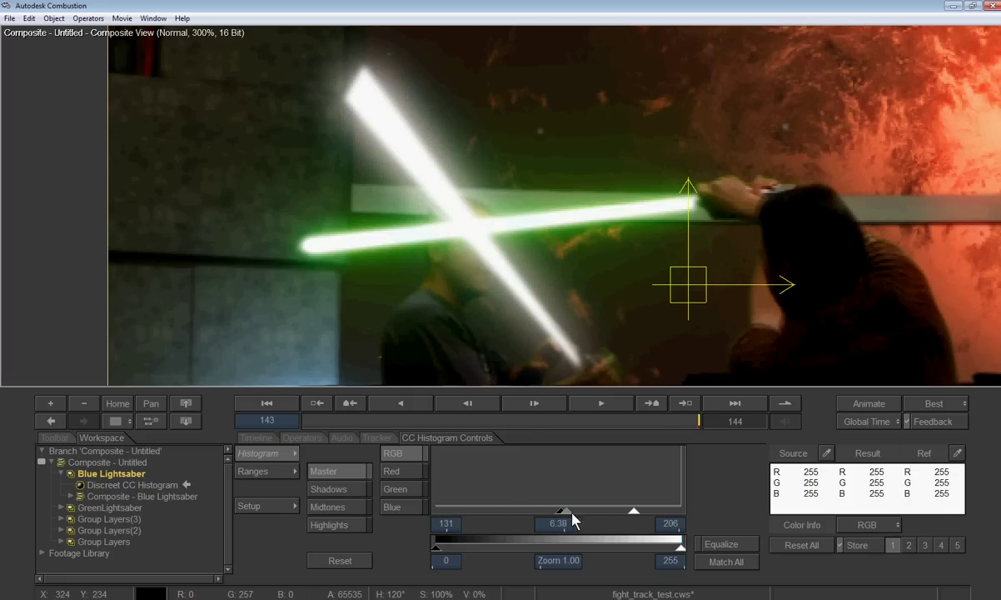
drag(575, 519, 685, 520)
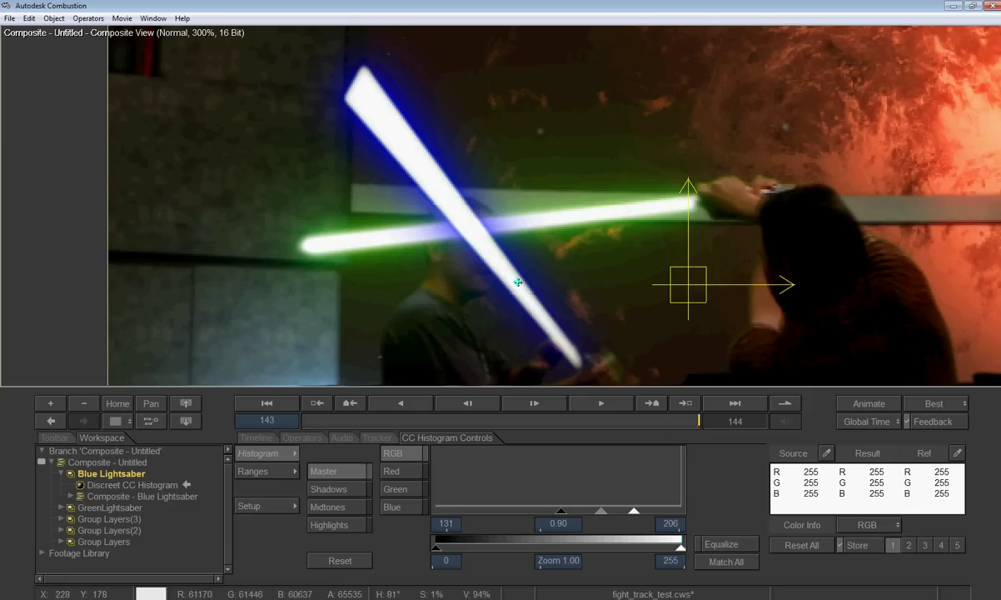
Set the nested Blue Lightsaber layer's transfer mode to Screen and duplicate the layer to strengthen the glow.
click(111, 473)
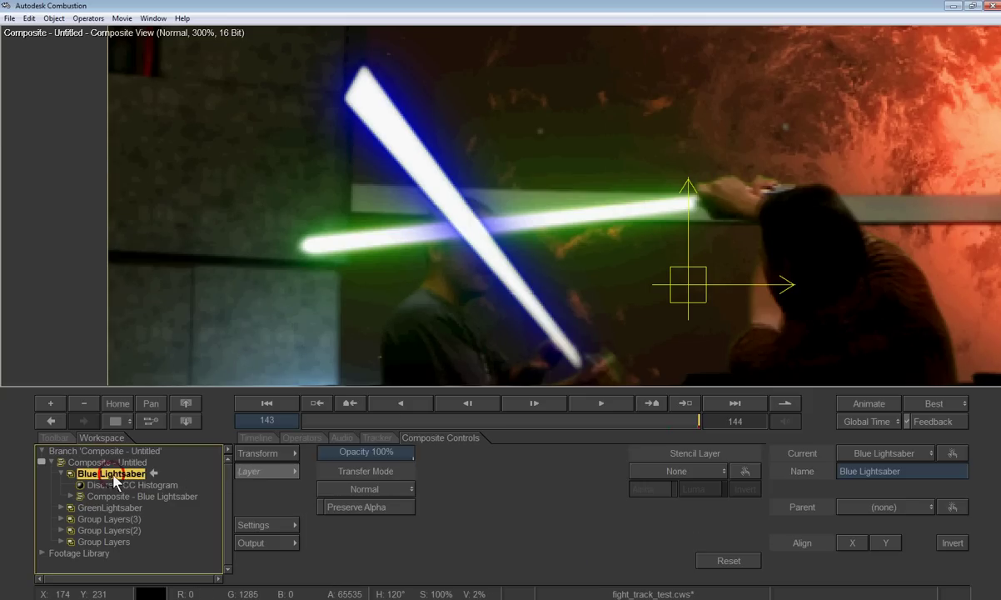
click(367, 489)
click(350, 267)
key(minus)
key(minus)
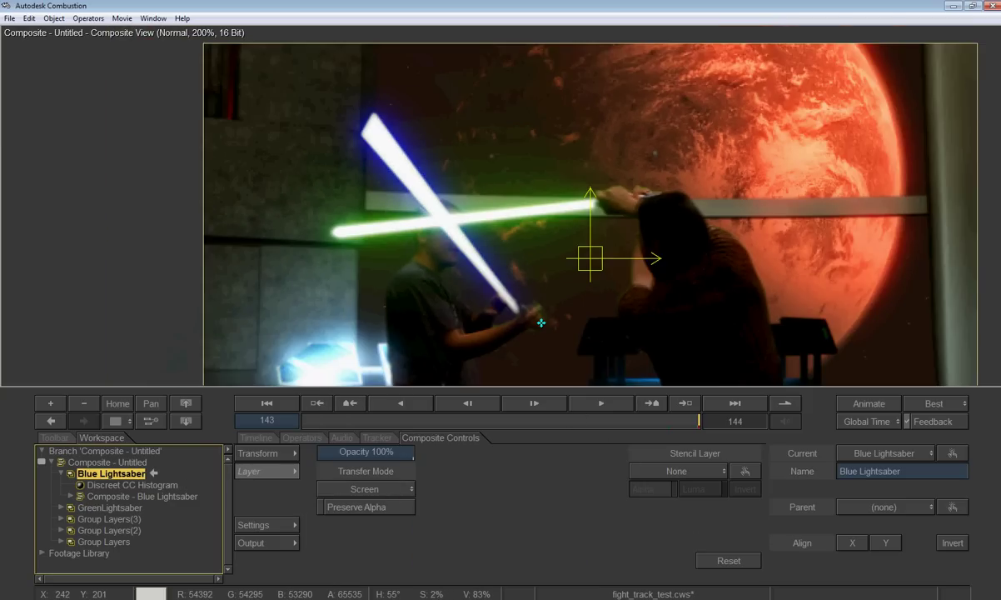
key(equal)
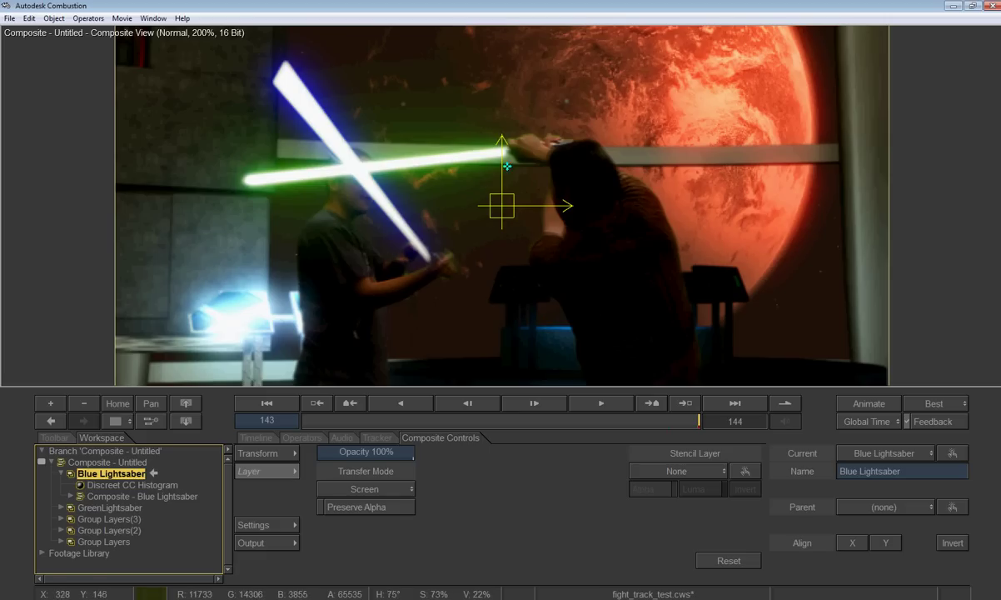
drag(450, 214, 552, 274)
key(equal)
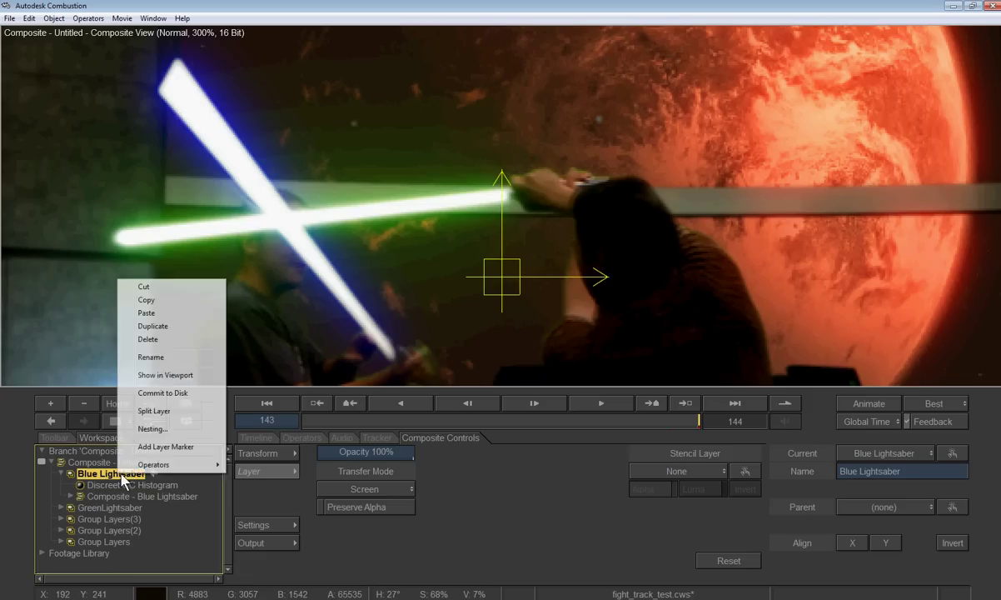
right_click(117, 473)
click(166, 326)
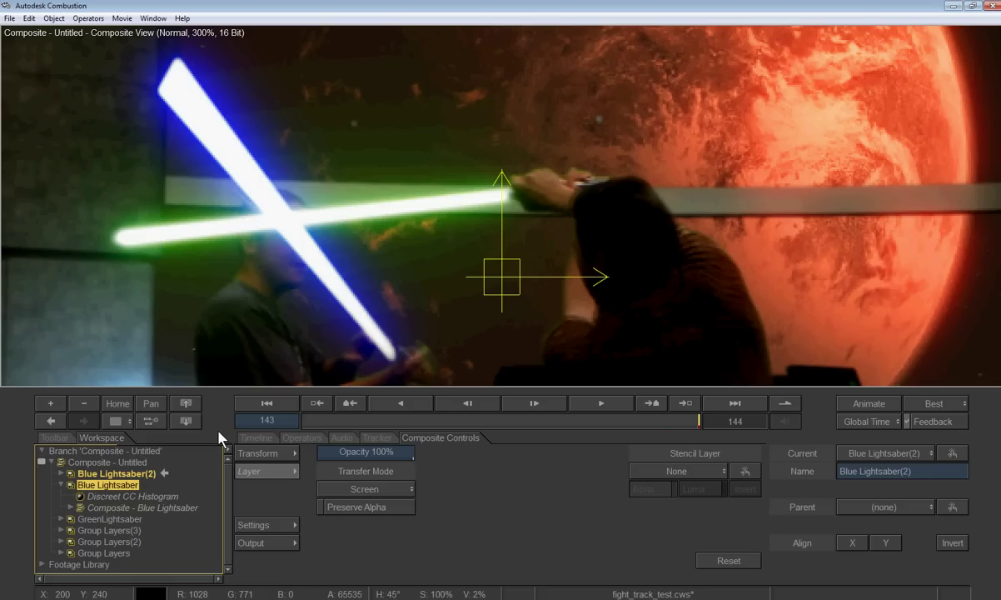
Step back and forth through frames 137 to 143 and play the clip to check the blue lightsaber glow.
mouse_move(684, 421)
mouse_down()
mouse_move(672, 420)
mouse_move(684, 420)
mouse_up()
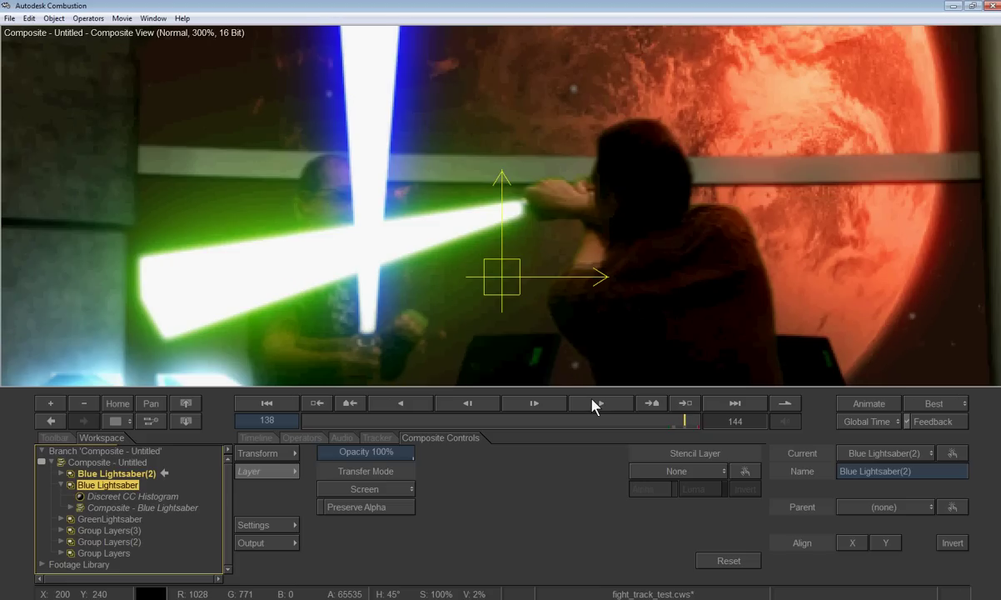
scroll(543, 243, down, 1)
click(534, 403)
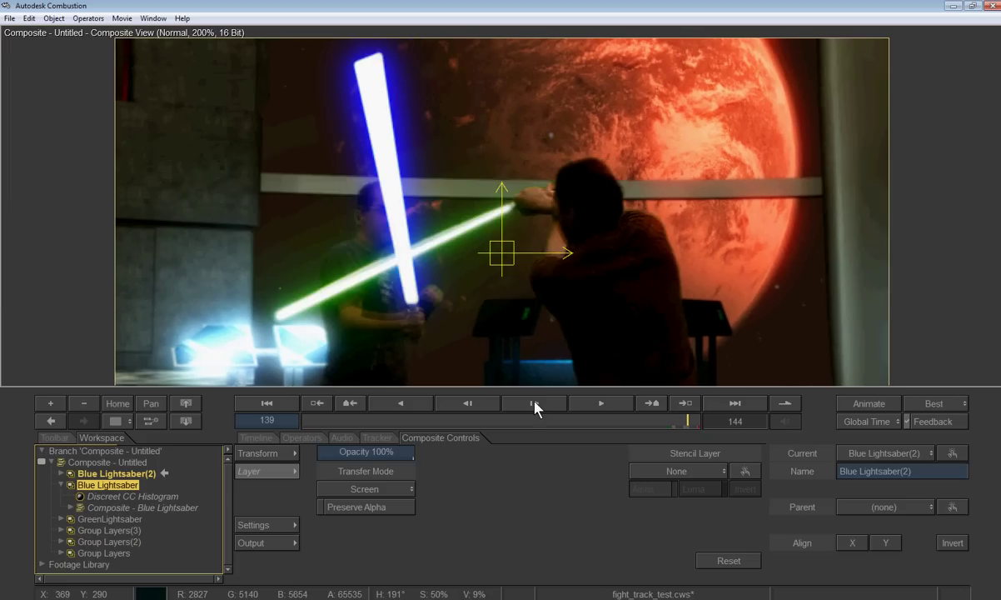
click(534, 403)
click(534, 403)
click(533, 403)
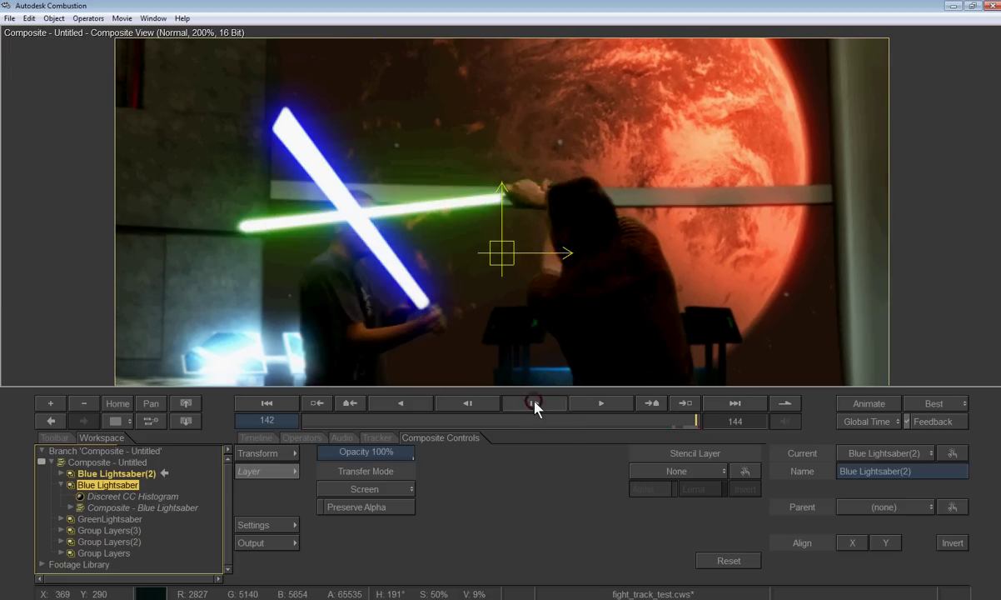
click(534, 403)
click(484, 404)
click(484, 404)
click(484, 404)
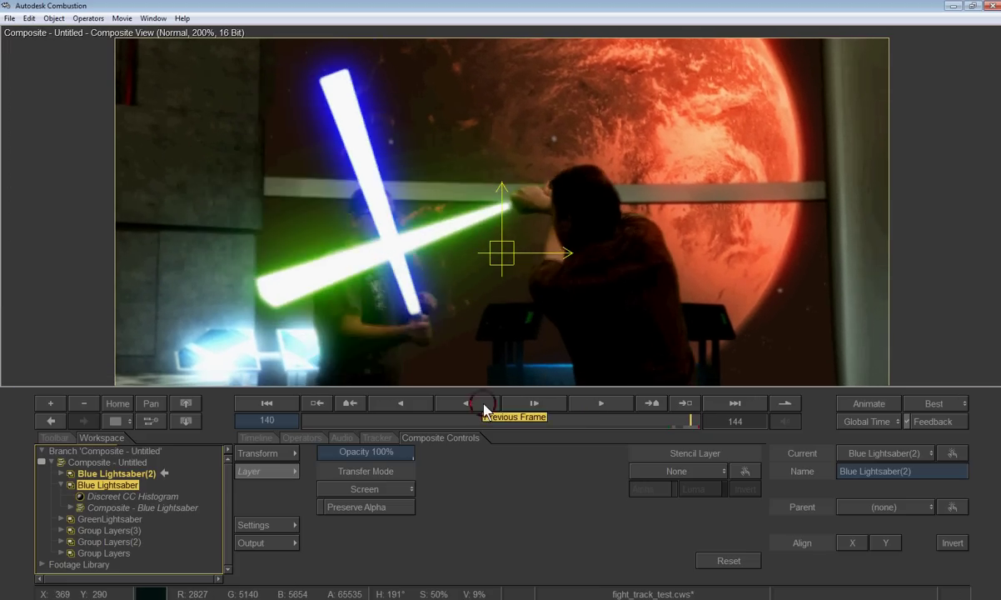
click(483, 404)
click(484, 404)
click(484, 404)
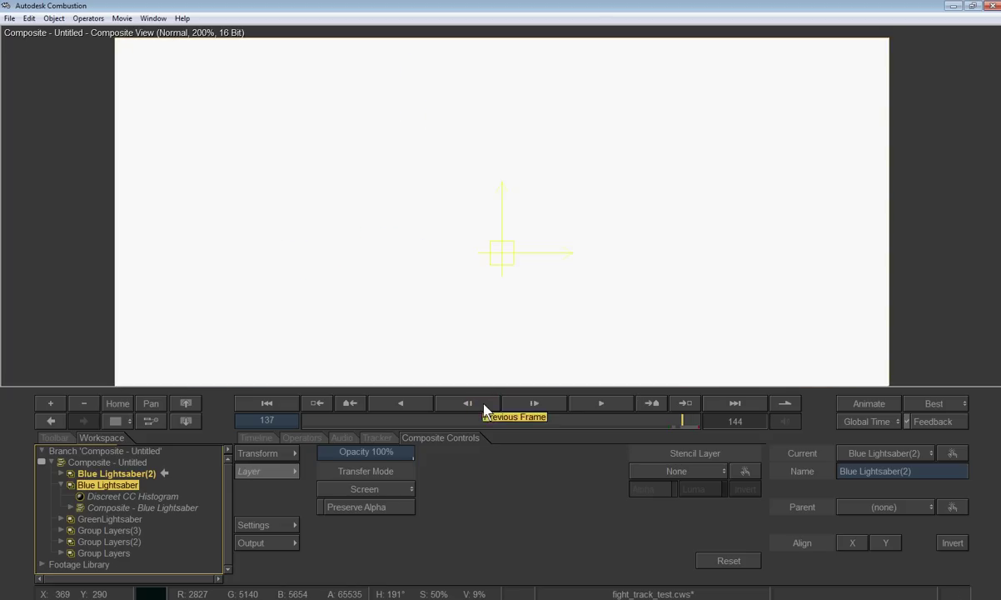
click(534, 403)
click(534, 403)
click(534, 403)
click(534, 403)
click(533, 403)
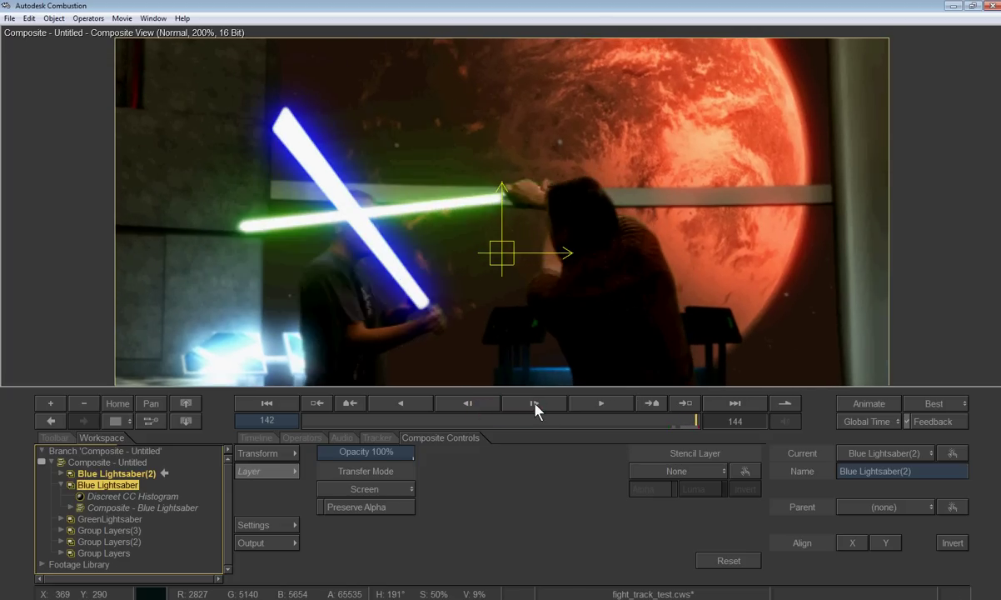
click(534, 404)
click(682, 425)
click(599, 404)
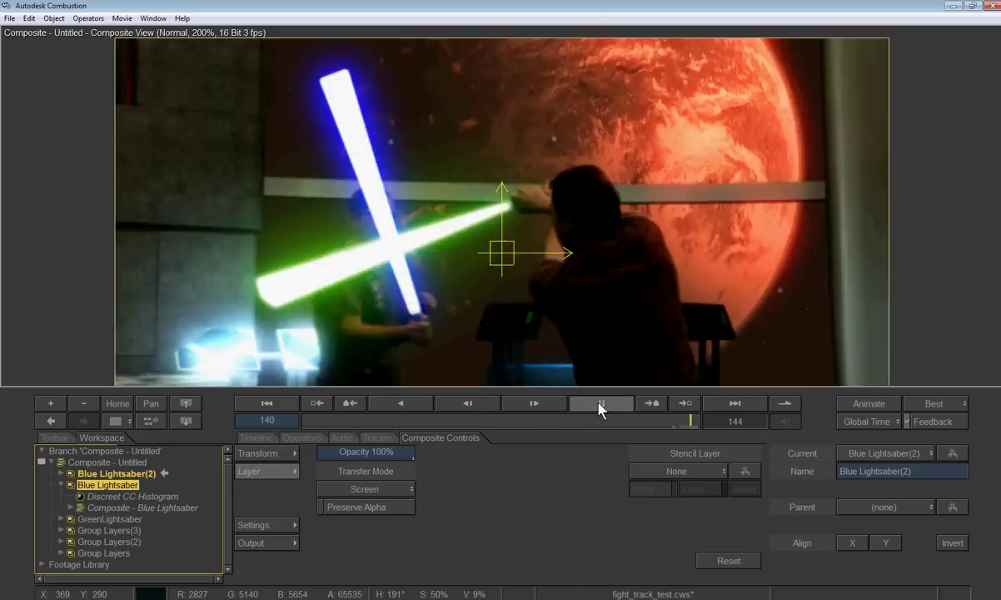